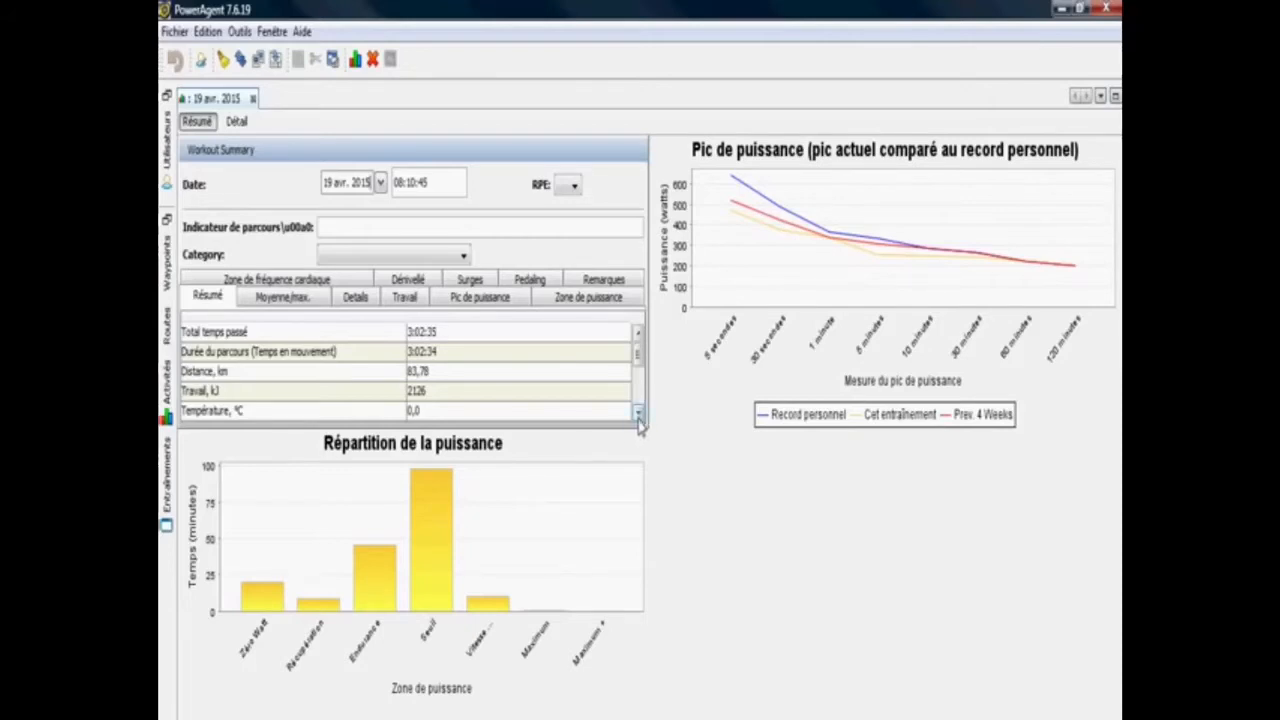
# Review the workout's summary totals and its average and maximum values, highlighting the cadence row.
pyautogui.click(638, 413)
pyautogui.scroll(1, 633, 380)
pyautogui.moveTo(639, 355)
pyautogui.mouseDown()
pyautogui.moveTo(637, 392)
pyautogui.moveTo(638, 355)
pyautogui.mouseUp()
pyautogui.click(316, 306)
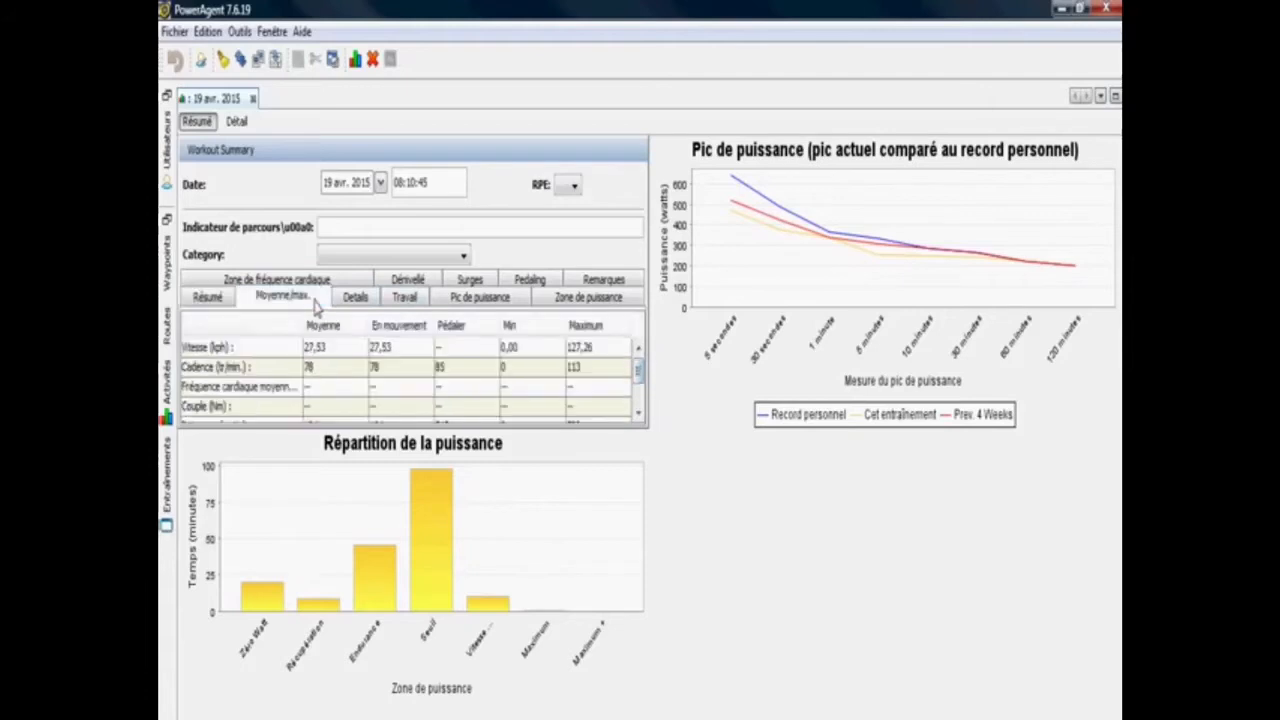
pyautogui.click(355, 305)
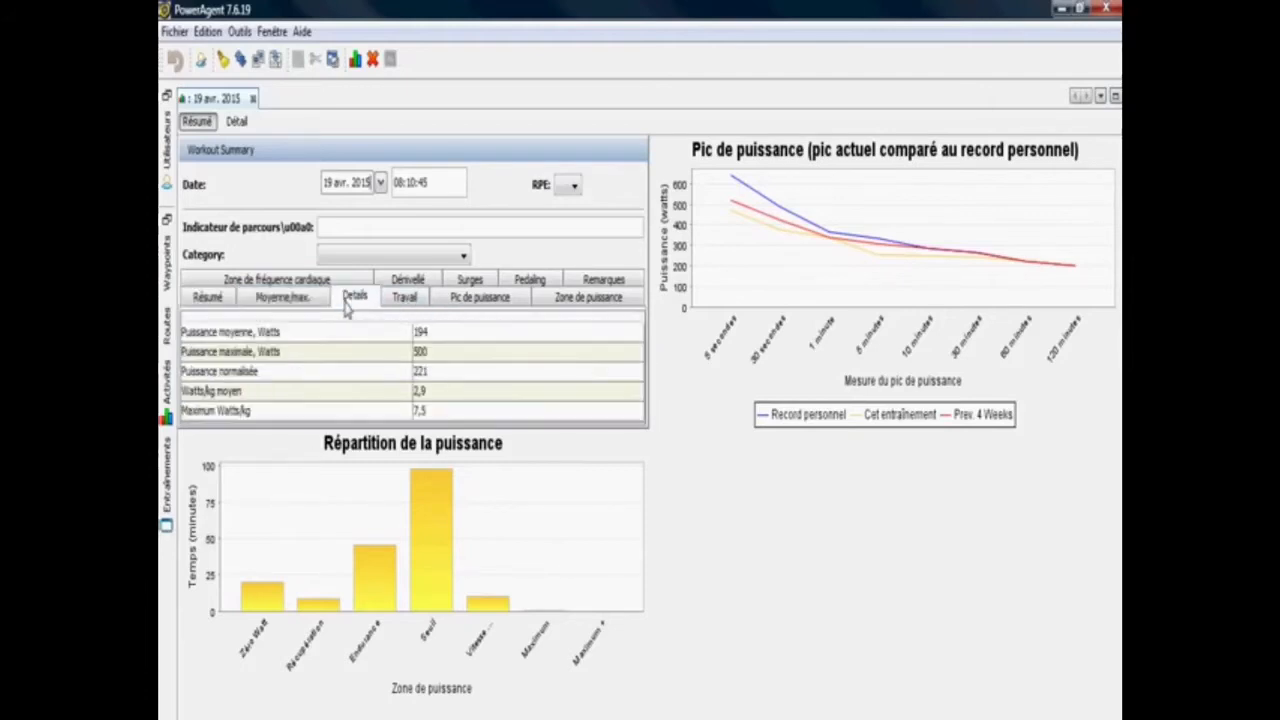
pyautogui.click(245, 297)
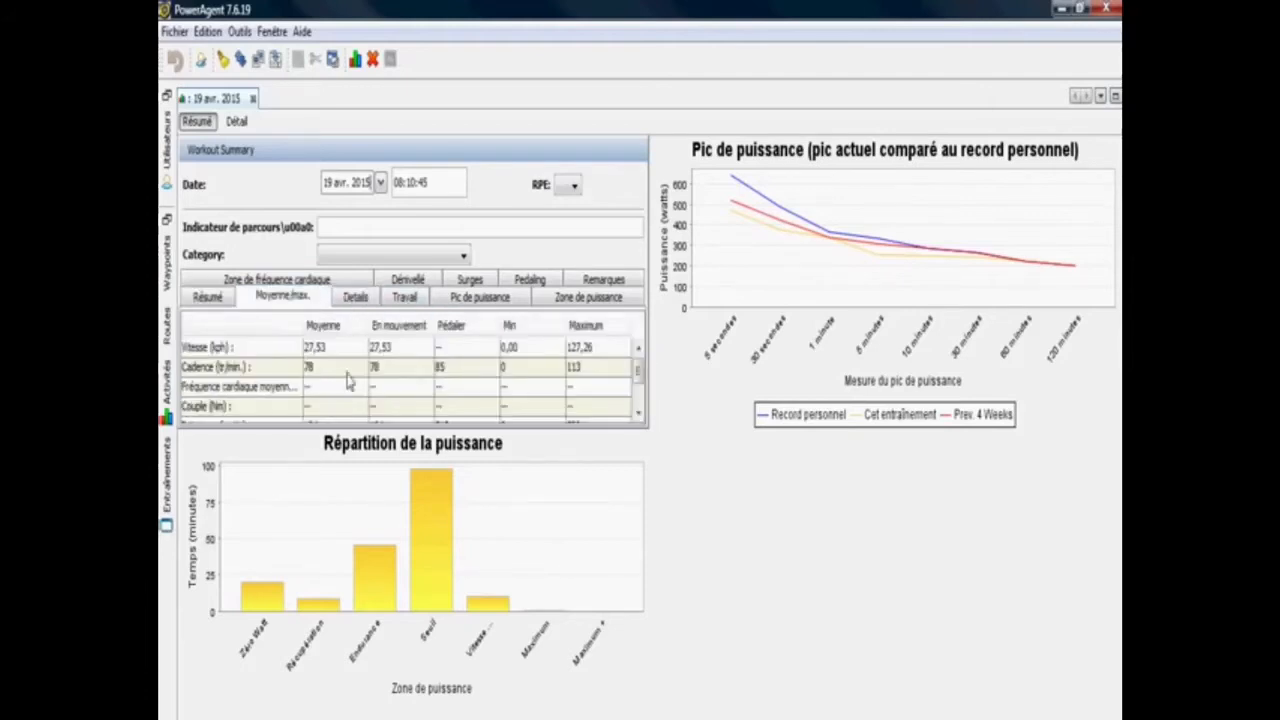
pyautogui.click(272, 368)
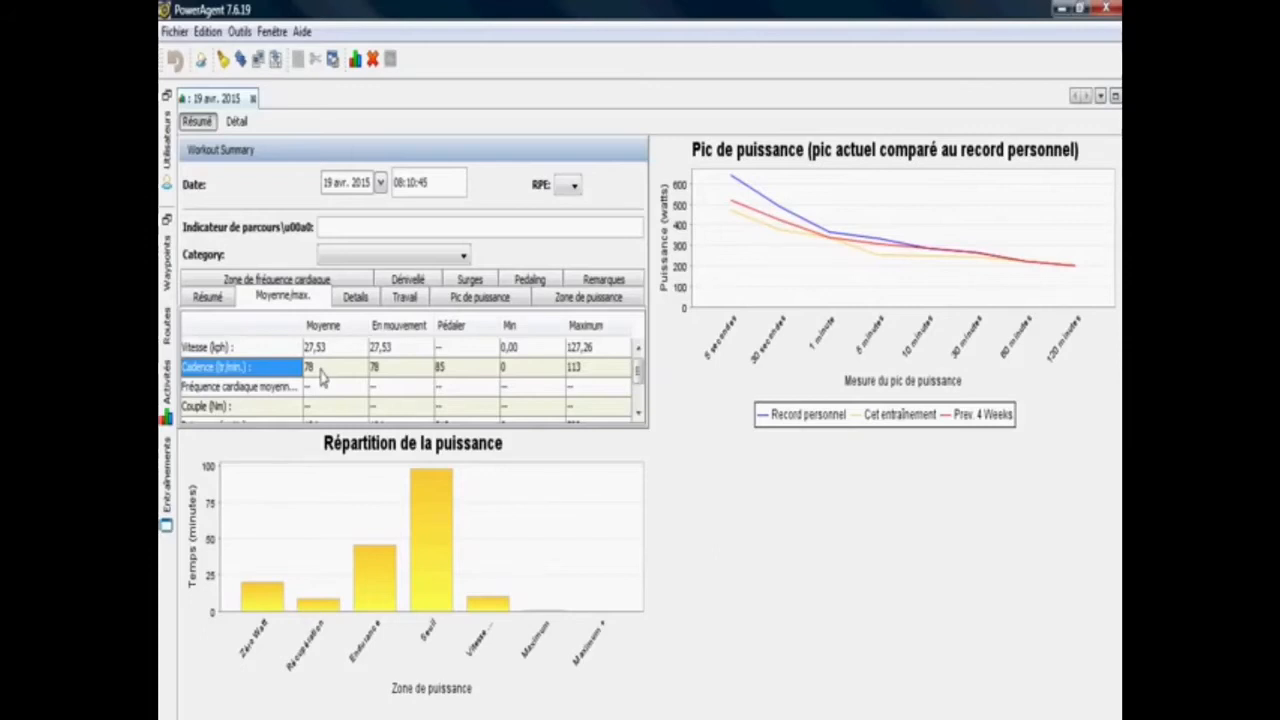
# Examine the workout's power details, highlighting the normalised power and the average watts per kilogram.
pyautogui.click(345, 298)
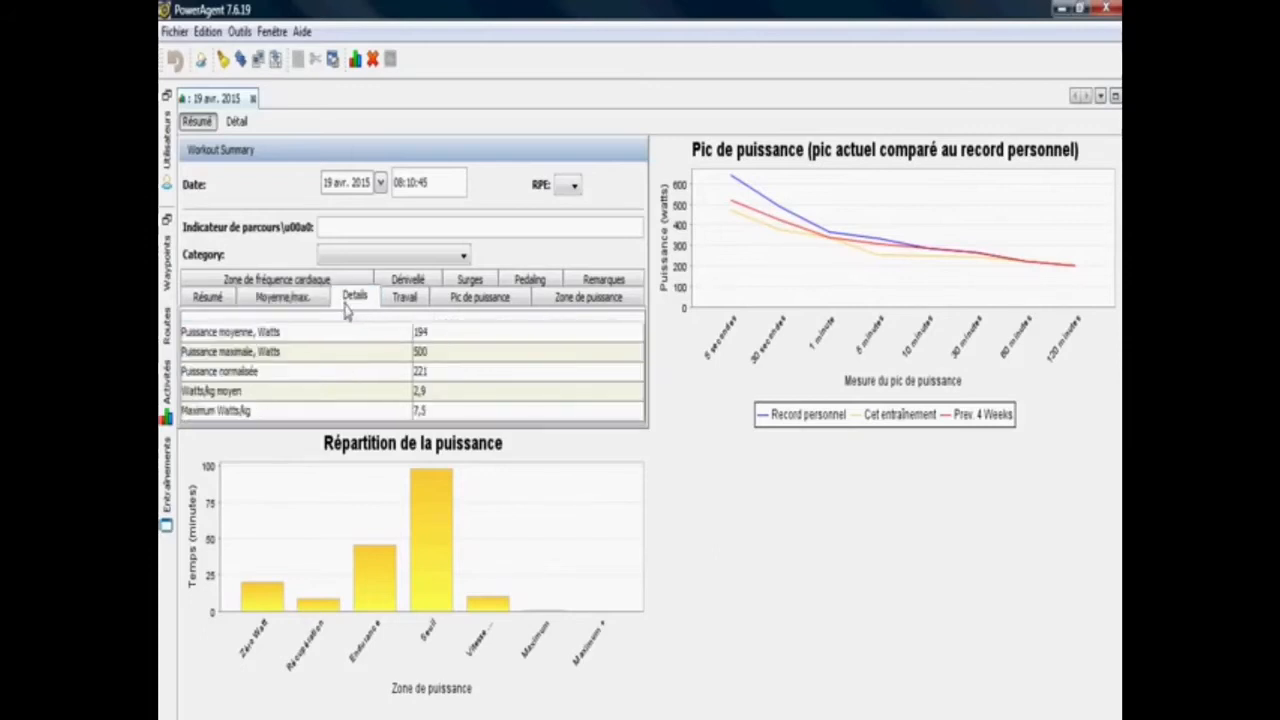
pyautogui.click(385, 379)
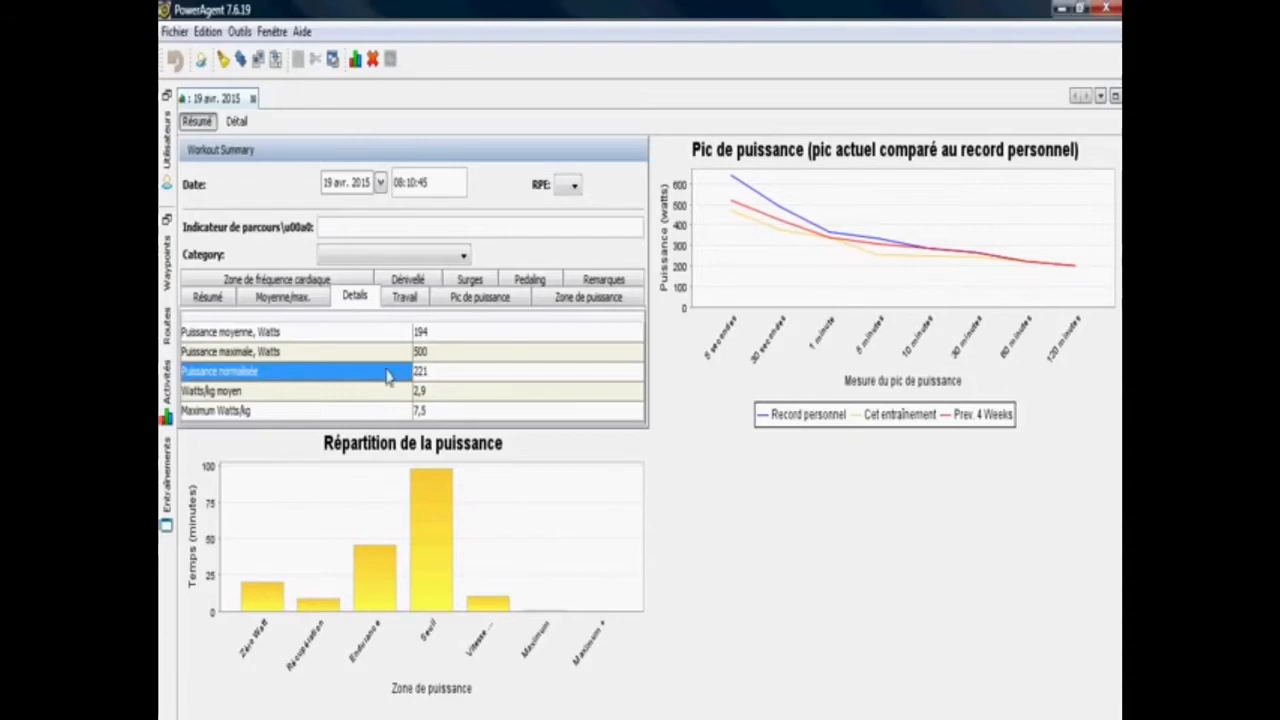
pyautogui.click(436, 392)
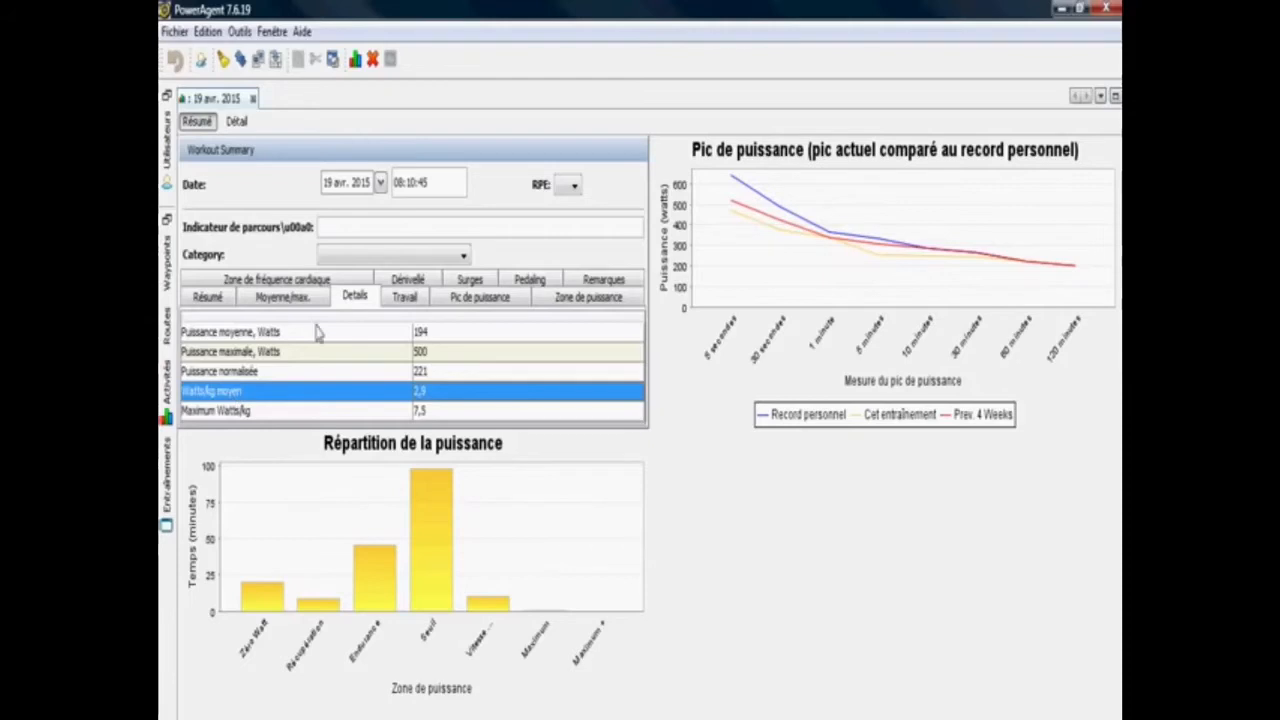
# Examine the workout's peak power table from 5 seconds to 120 minutes, highlighting the durations from 40 to 120 minutes.
pyautogui.click(447, 303)
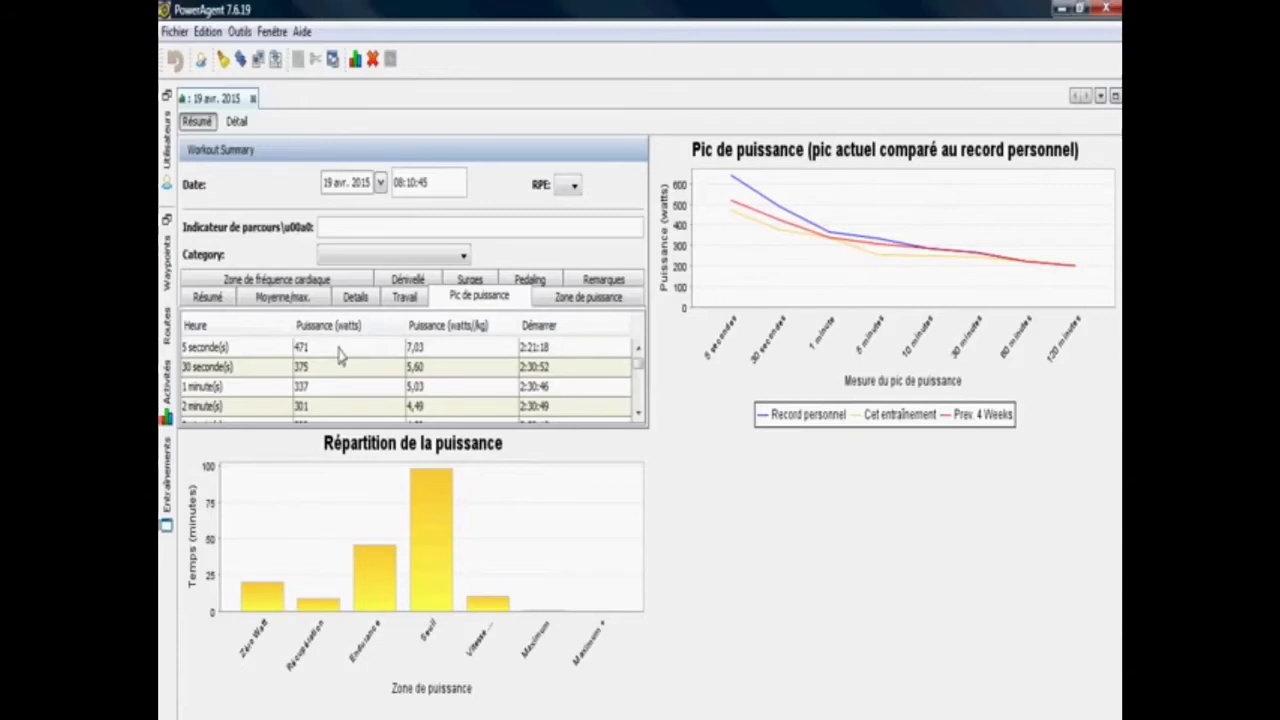
pyautogui.scroll(-3, 340, 357)
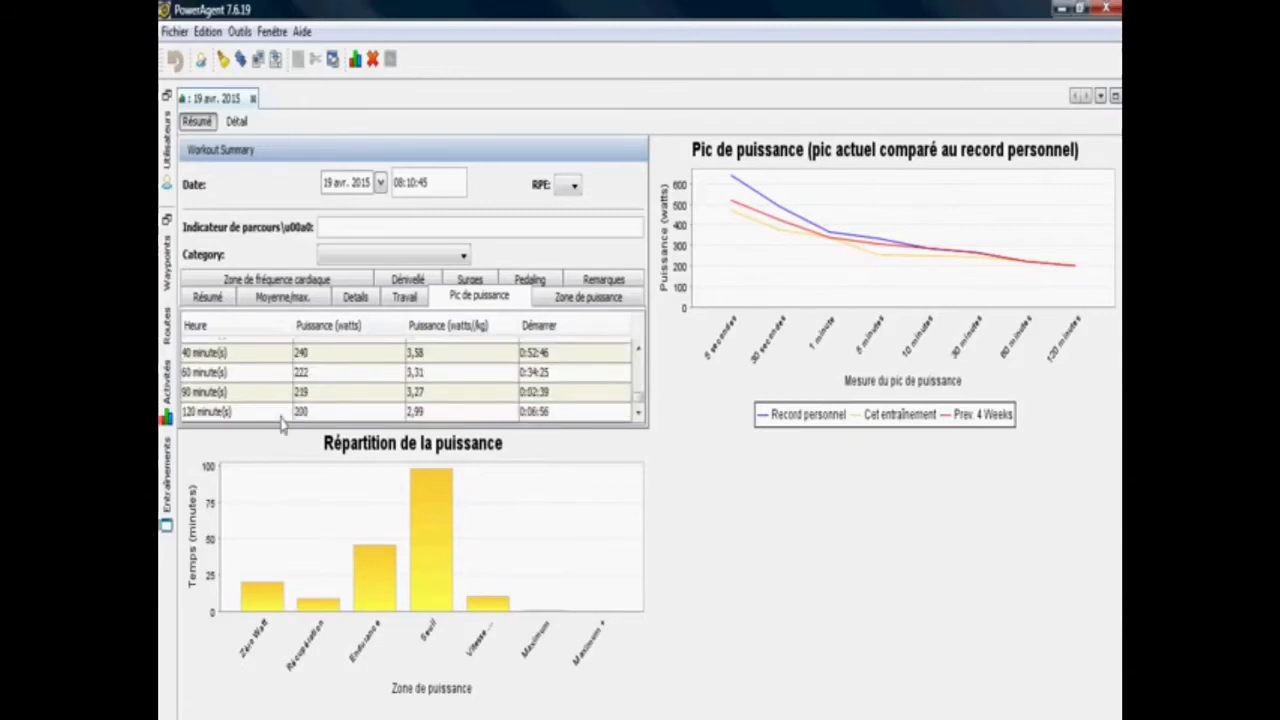
pyautogui.scroll(3, 352, 407)
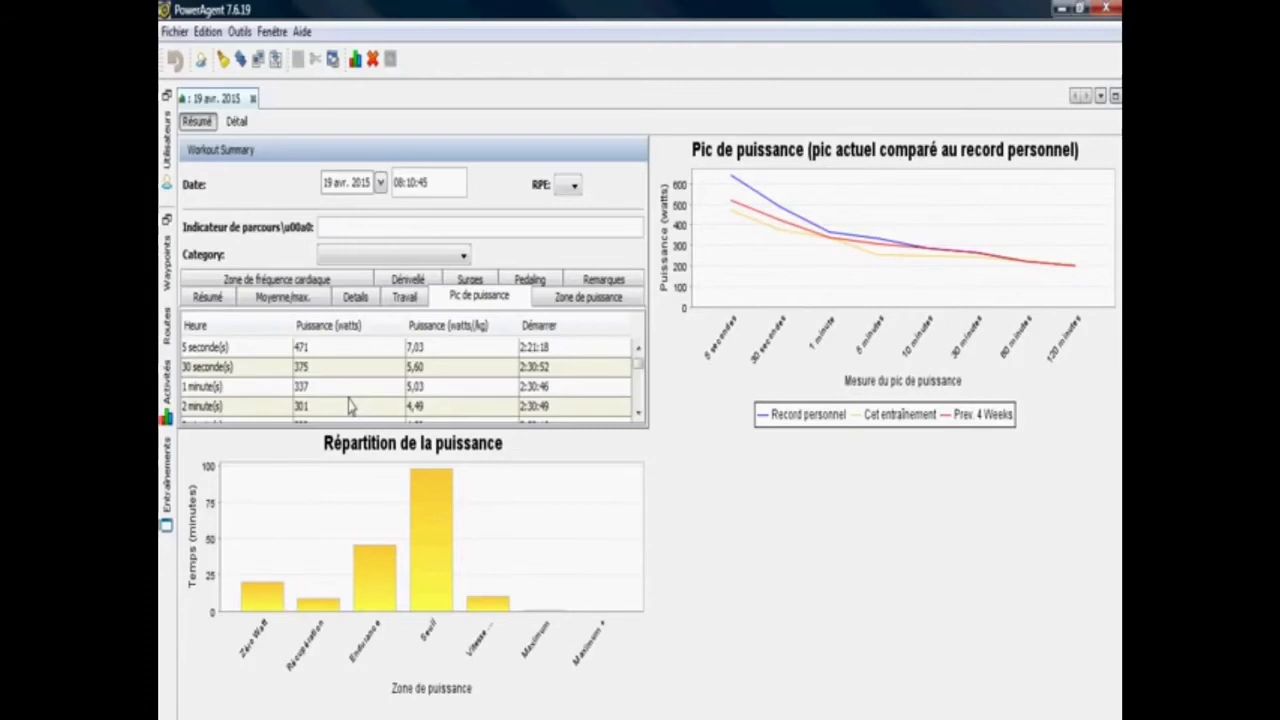
pyautogui.scroll(-3, 350, 405)
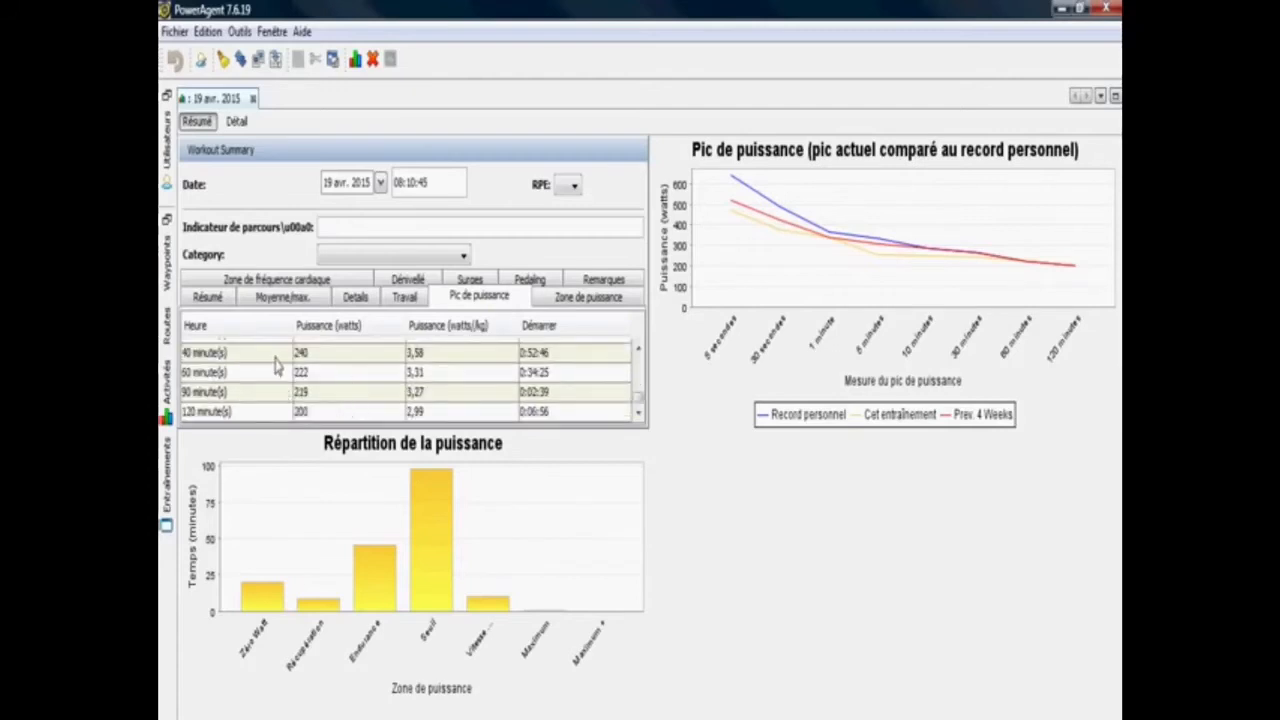
pyautogui.moveTo(276, 358); pyautogui.dragTo(276, 420)
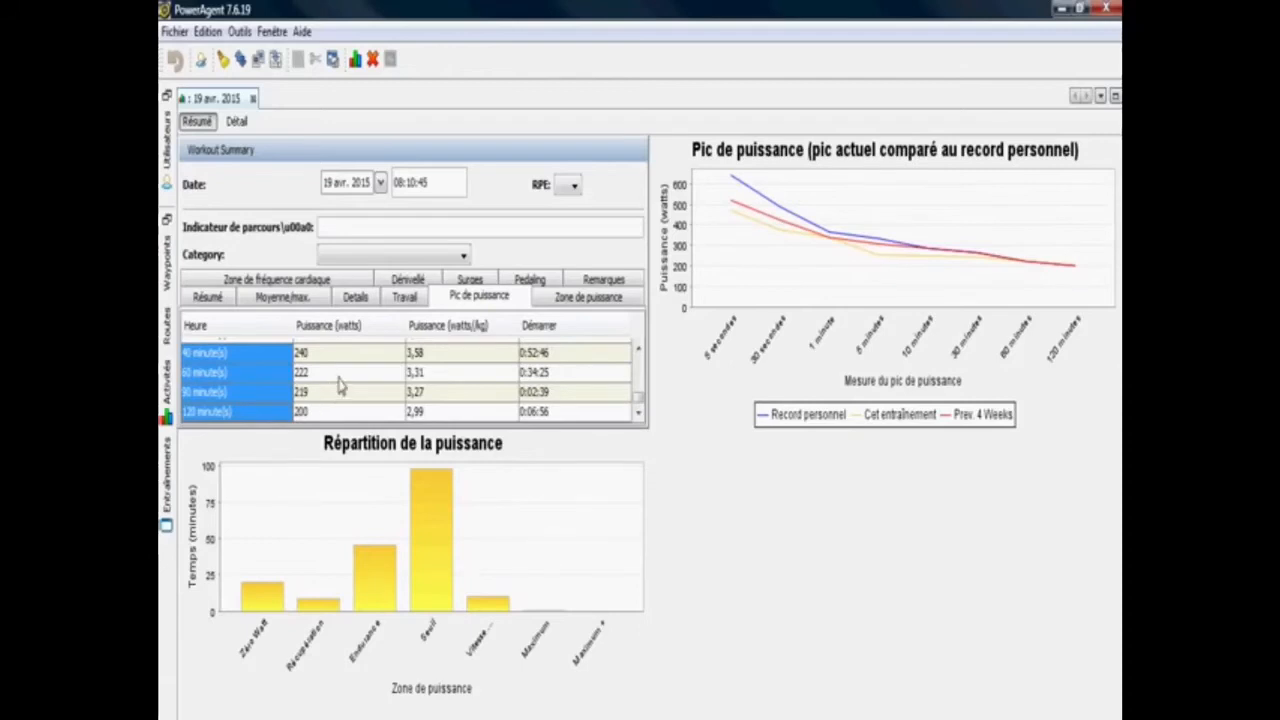
# Examine the time spent in each power zone, from Zéro Watt to Maximum +.
pyautogui.click(588, 296)
pyautogui.scroll(-2, 407, 385)
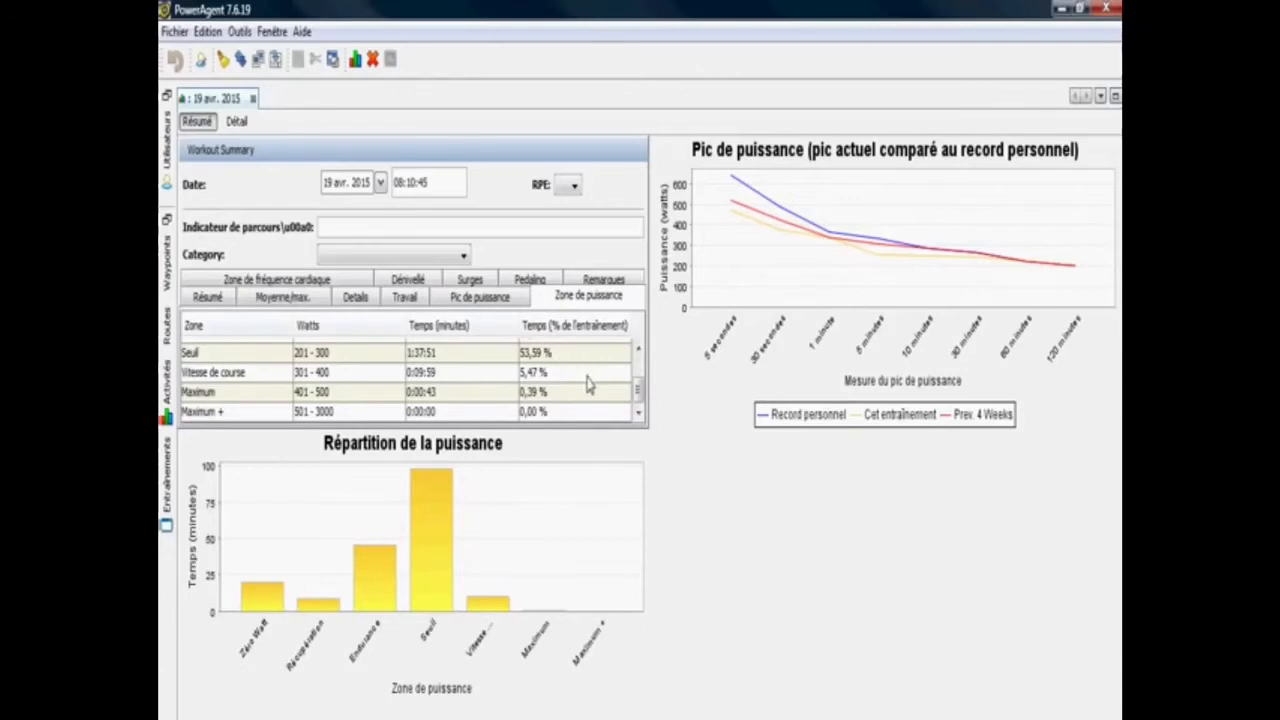
pyautogui.scroll(2, 590, 385)
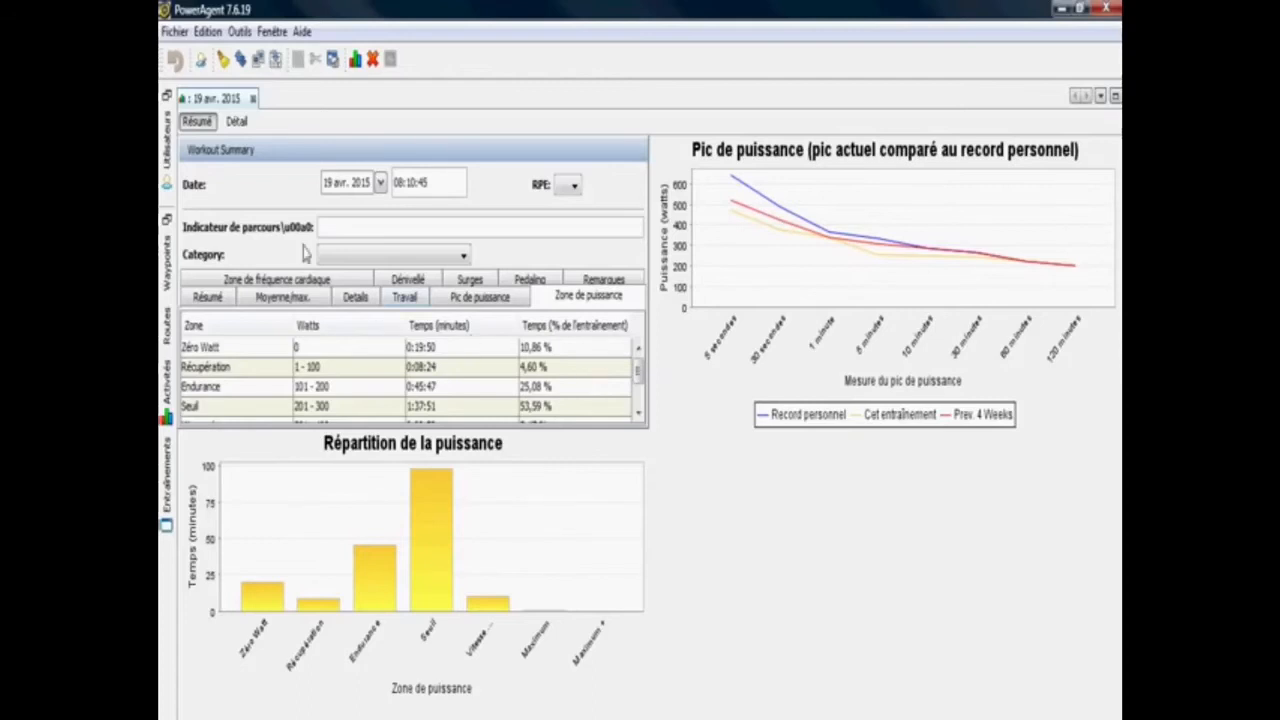
# Display the workout's detailed graph plotted by Heure, with the Couple curve hidden.
pyautogui.click(236, 121)
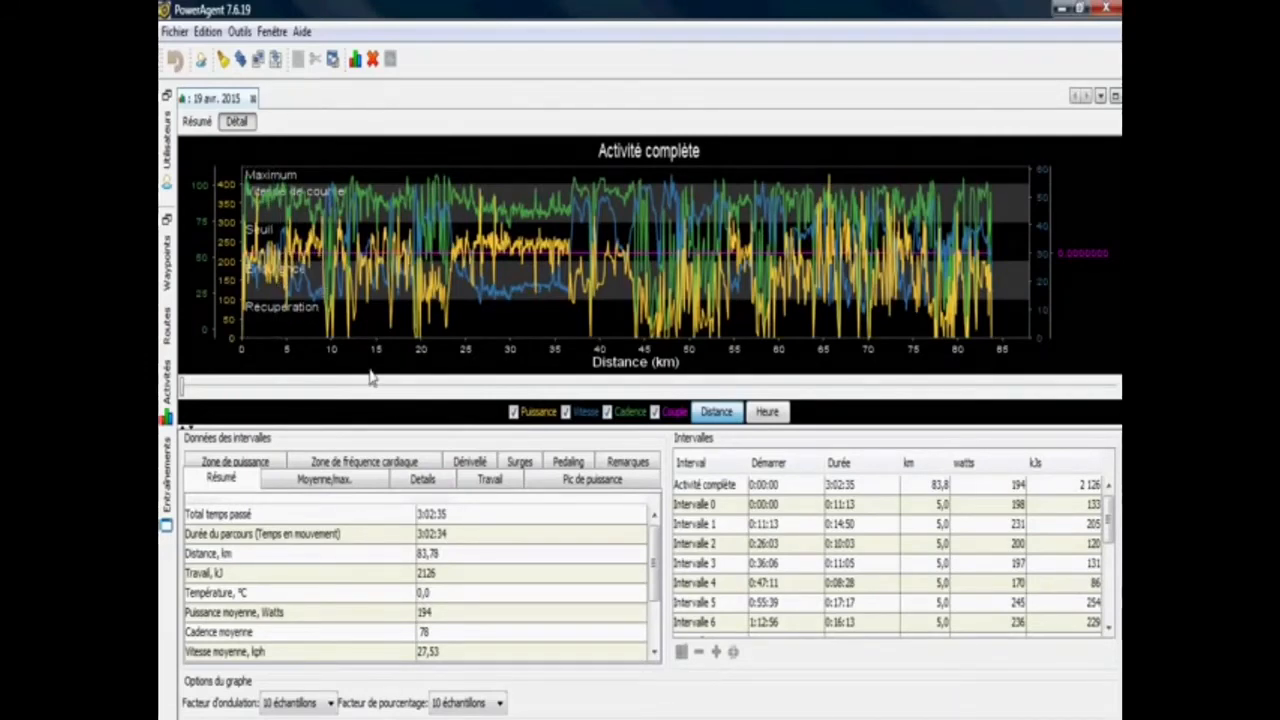
pyautogui.click(655, 411)
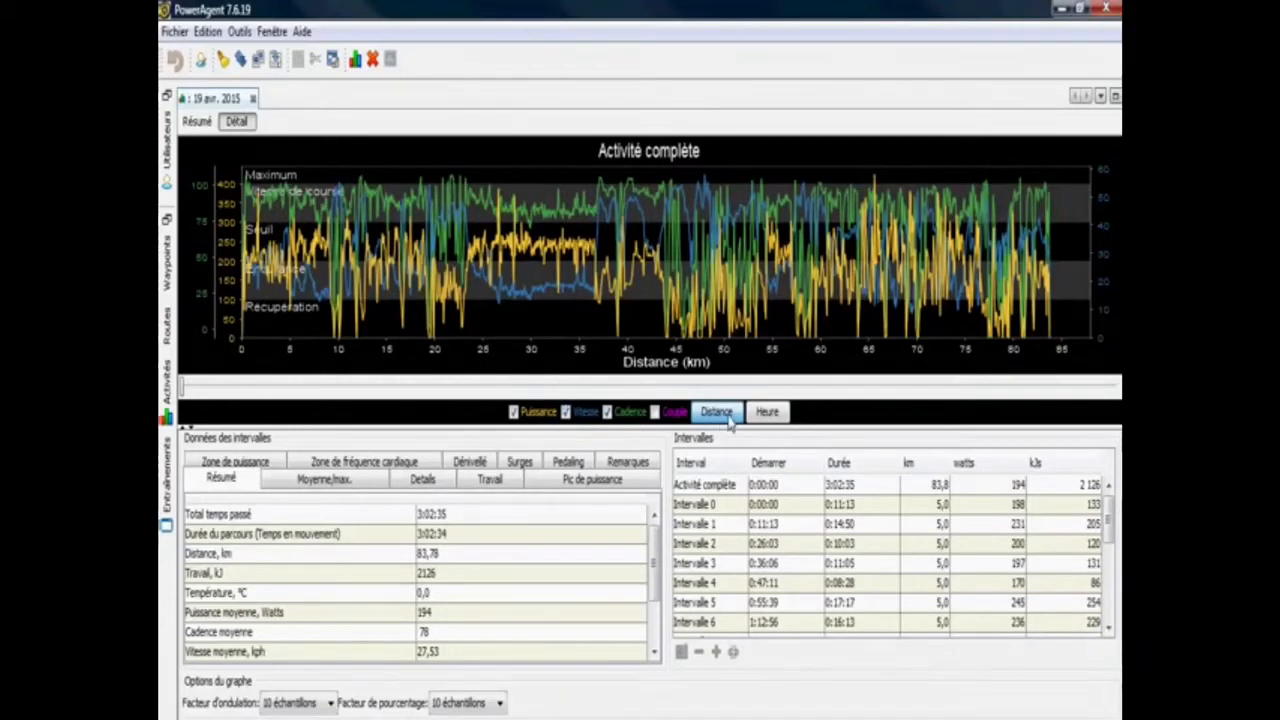
pyautogui.click(769, 413)
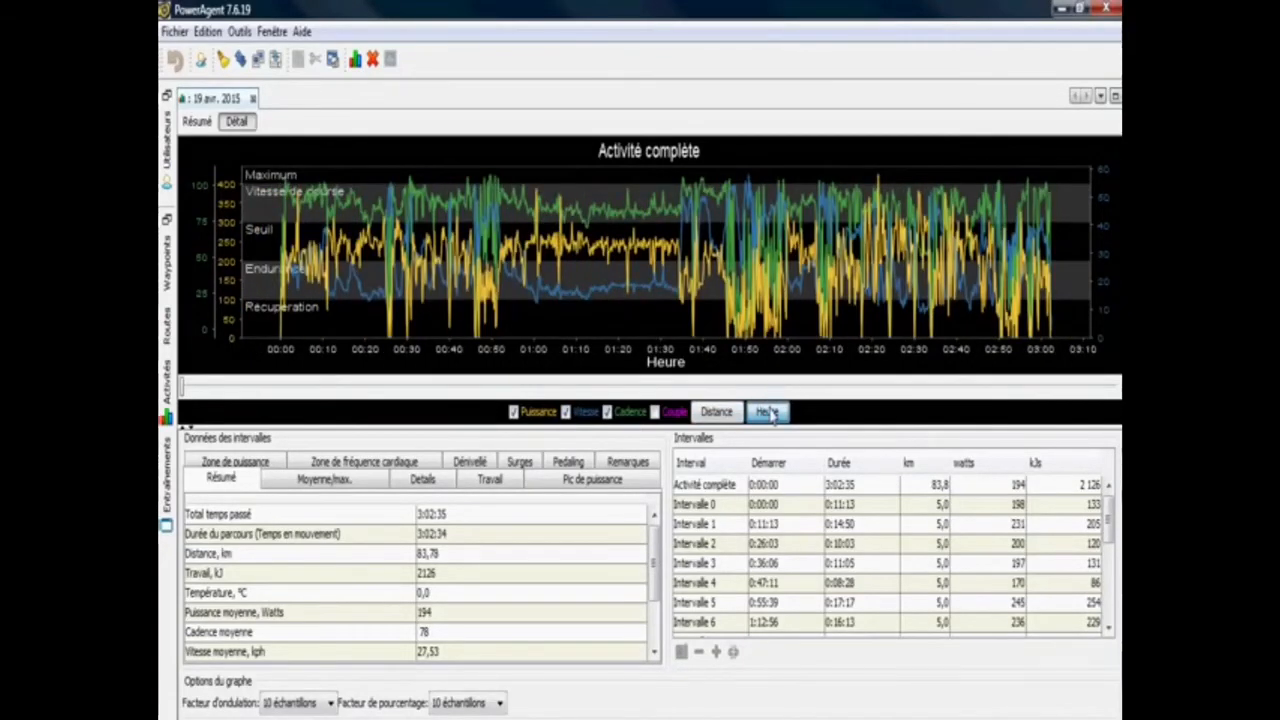
pyautogui.click(708, 412)
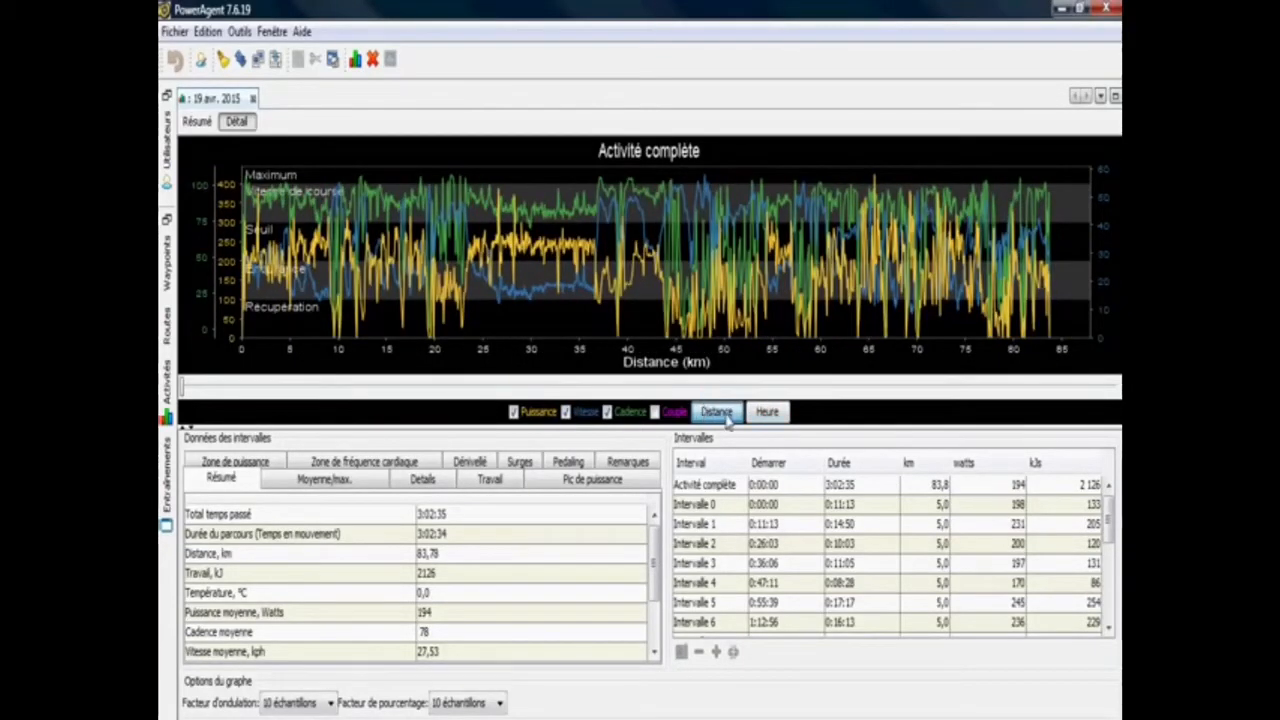
pyautogui.click(767, 415)
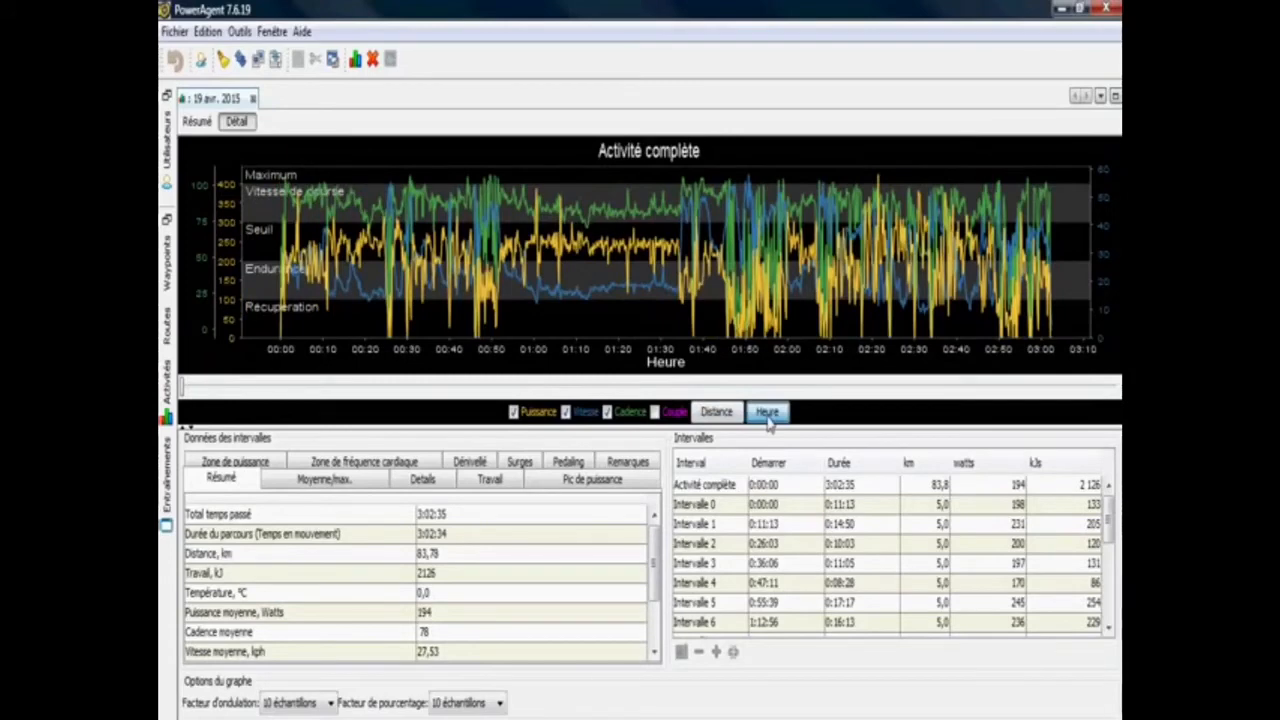
# Compare the Puissance curve with Cadence while Vitesse is hidden, and with Vitesse while Cadence is hidden.
pyautogui.moveTo(560, 330)
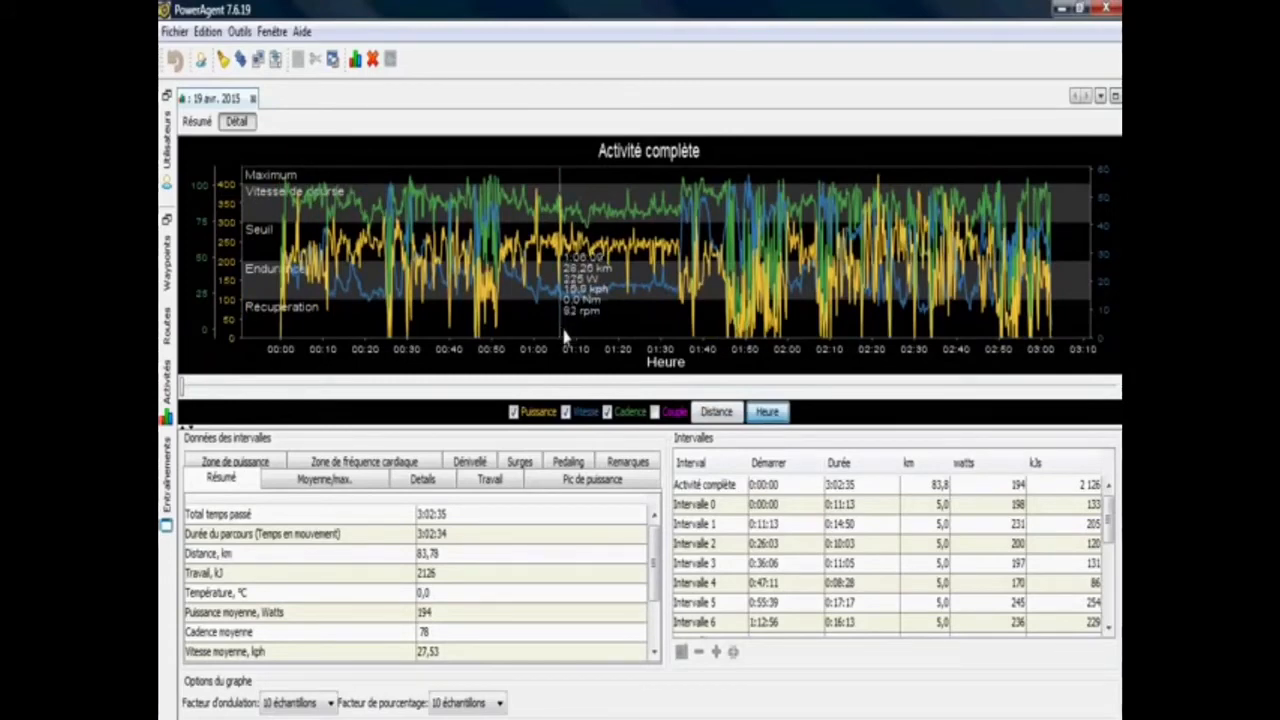
pyautogui.click(565, 414)
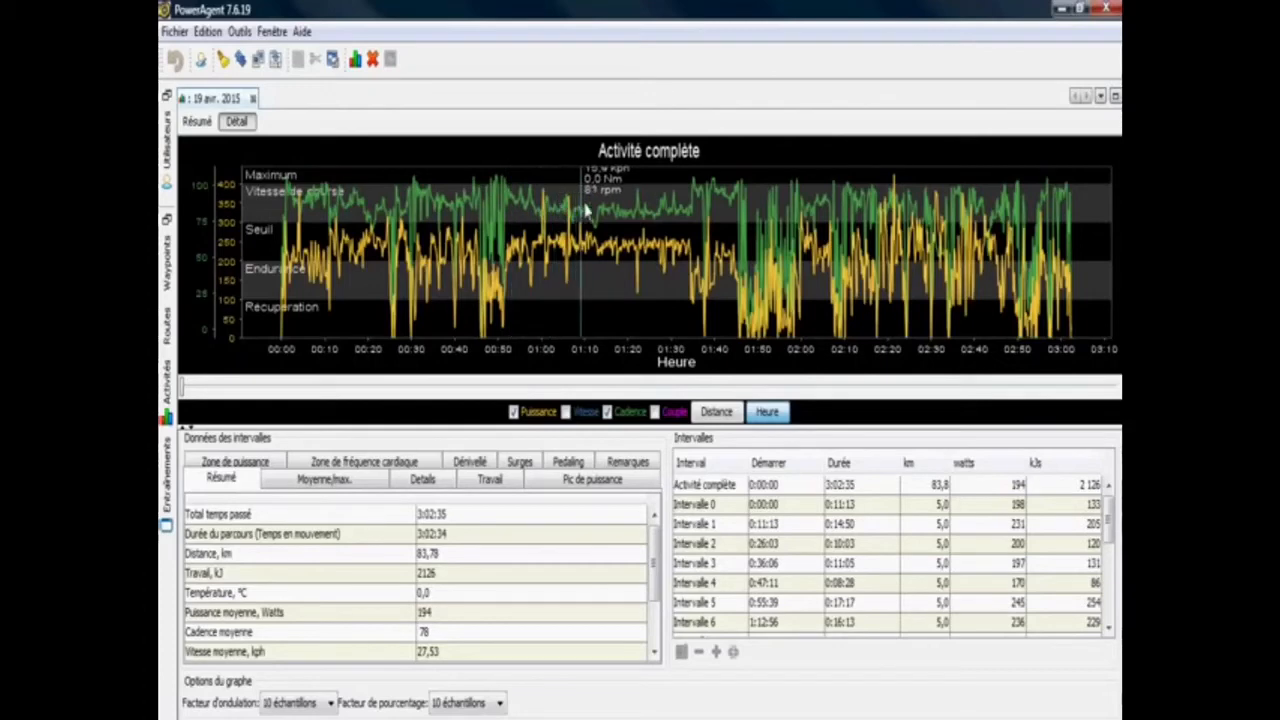
pyautogui.moveTo(663, 214)
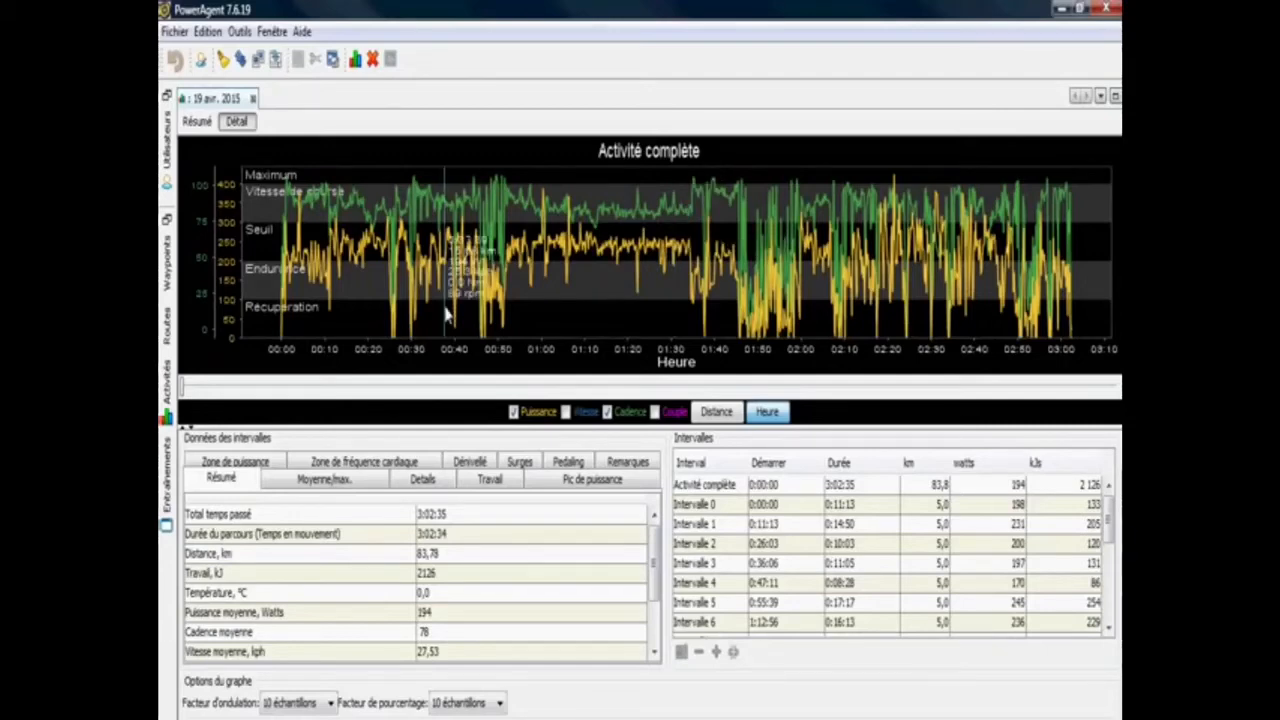
pyautogui.click(607, 413)
pyautogui.click(566, 413)
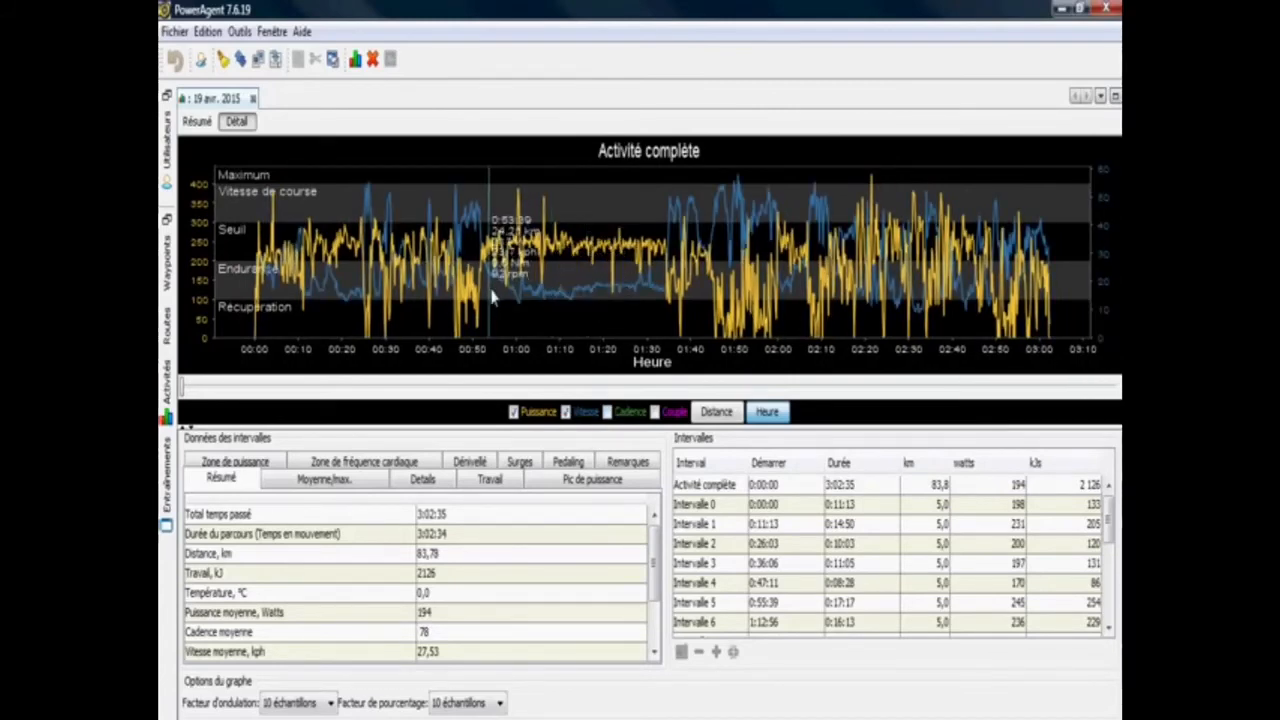
# Display the calif interval with its Cadence curve shown, and highlight its average cadence in the summary.
pyautogui.scroll(-4, 730, 510)
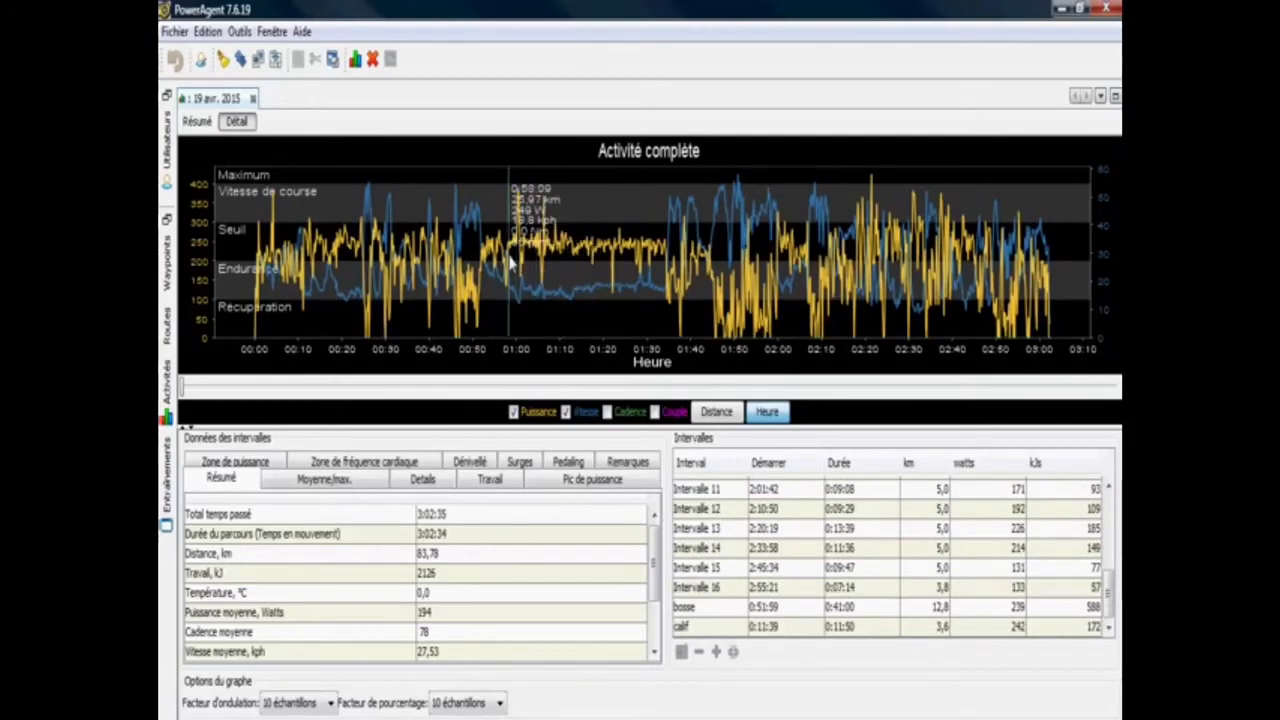
pyautogui.click(705, 628)
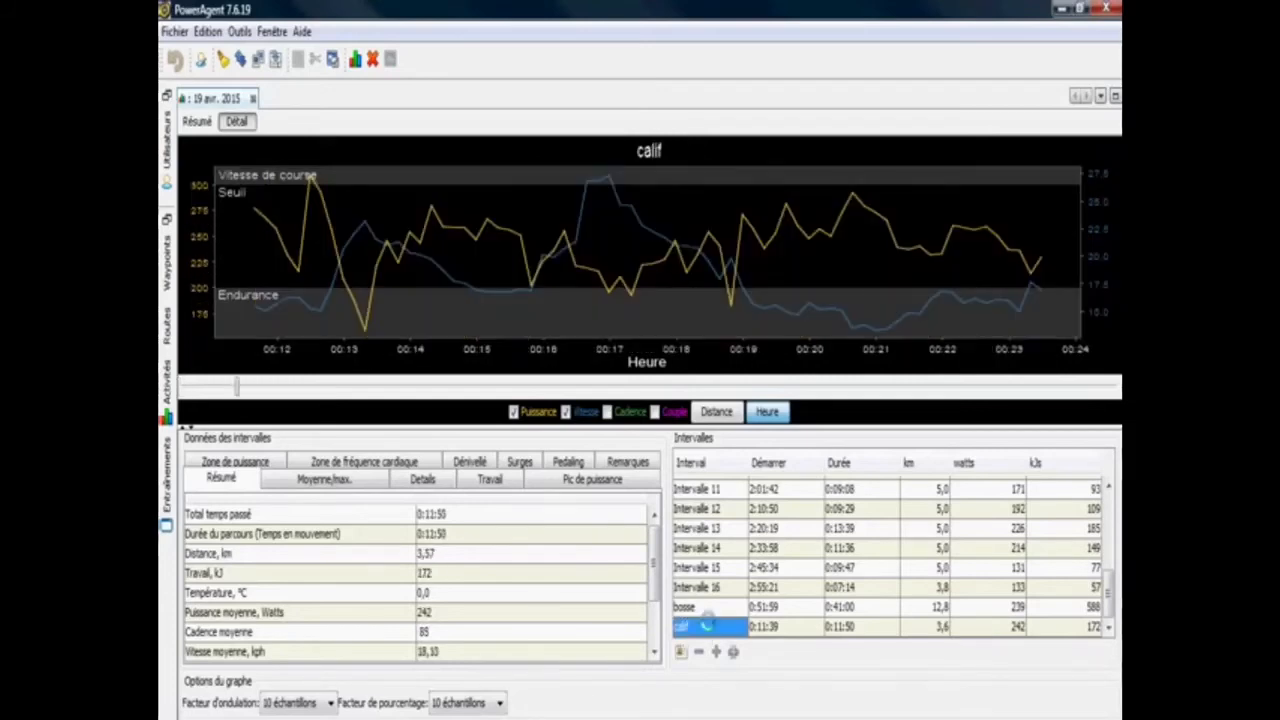
pyautogui.click(607, 412)
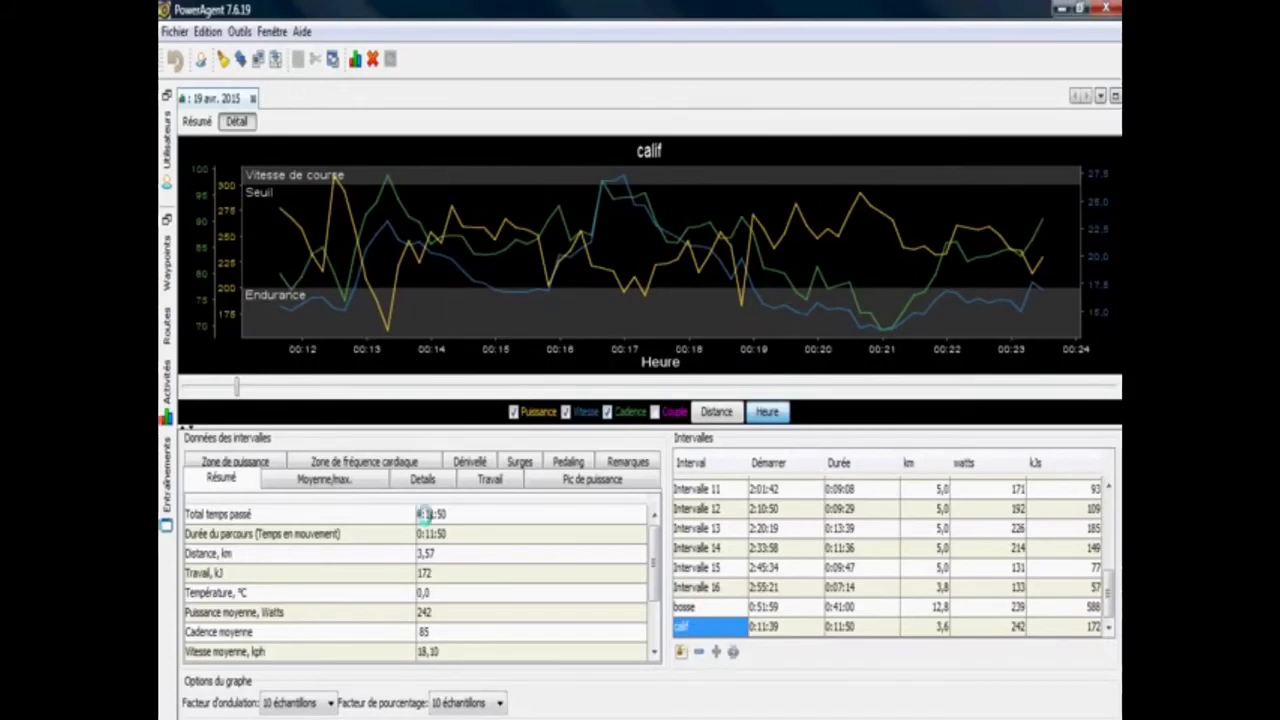
pyautogui.click(451, 632)
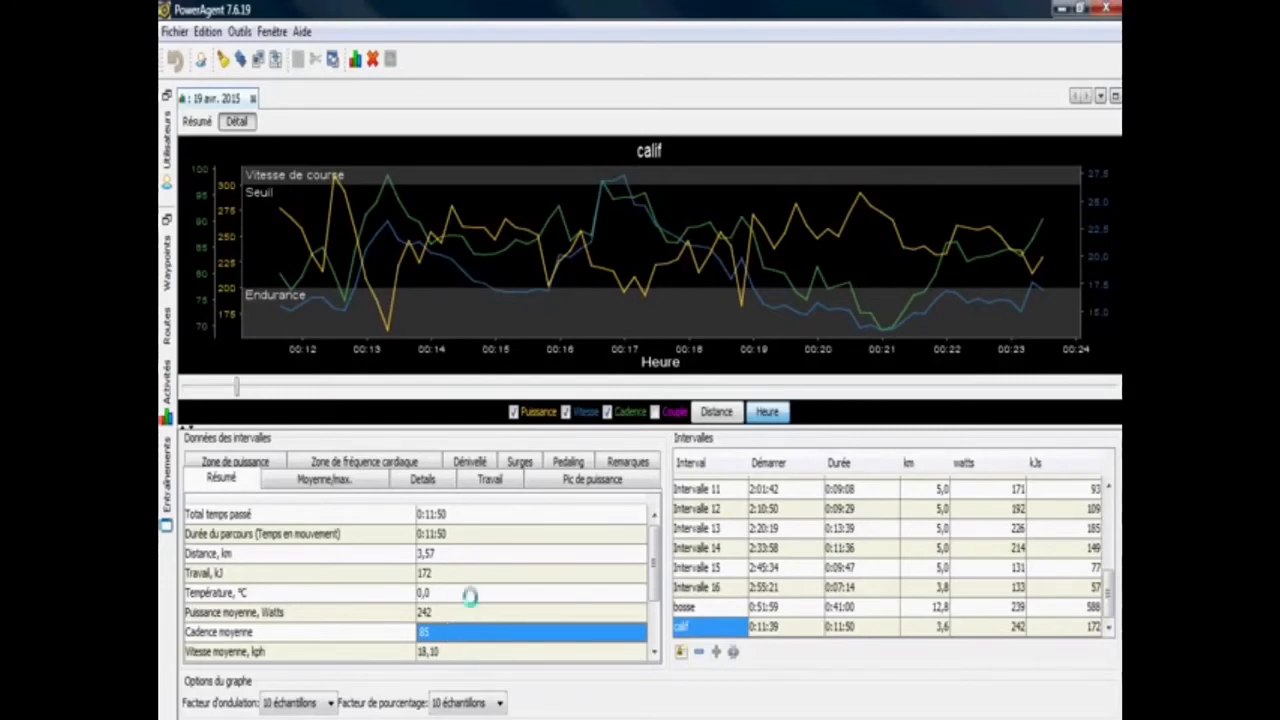
# Examine the calif interval's power details, highlighting its normalised power.
pyautogui.click(424, 482)
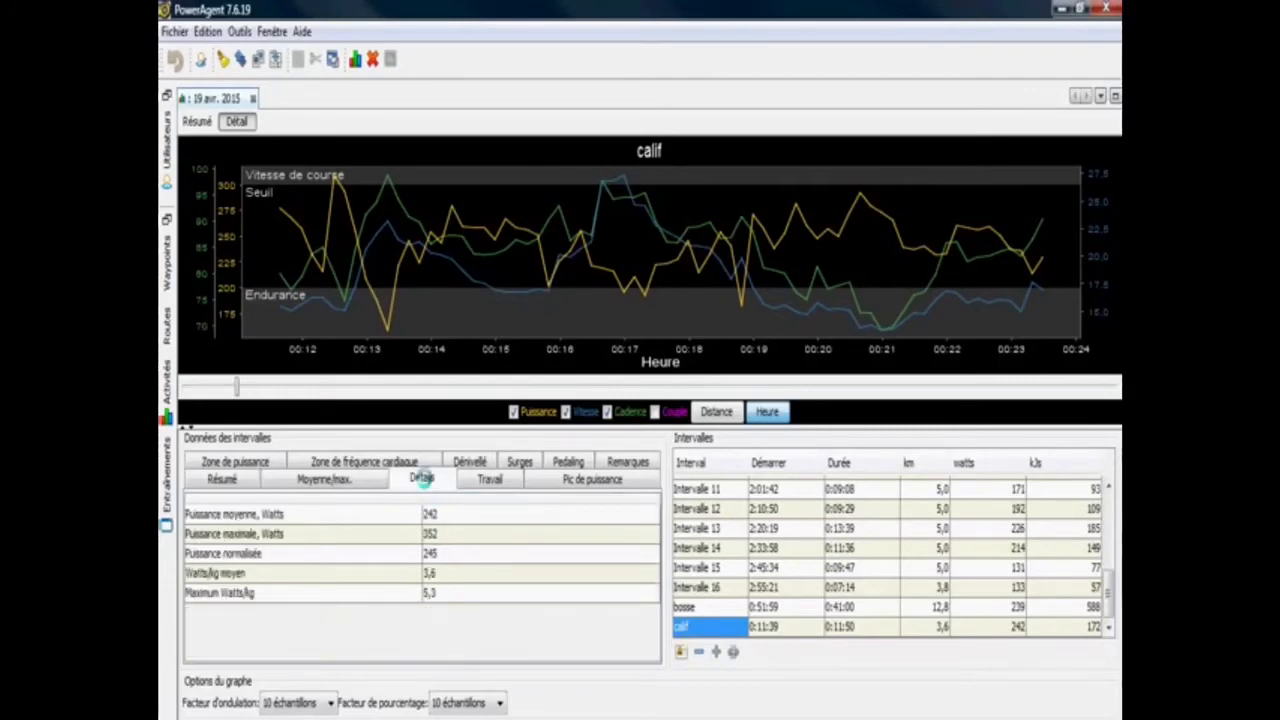
pyautogui.click(372, 556)
pyautogui.click(432, 554)
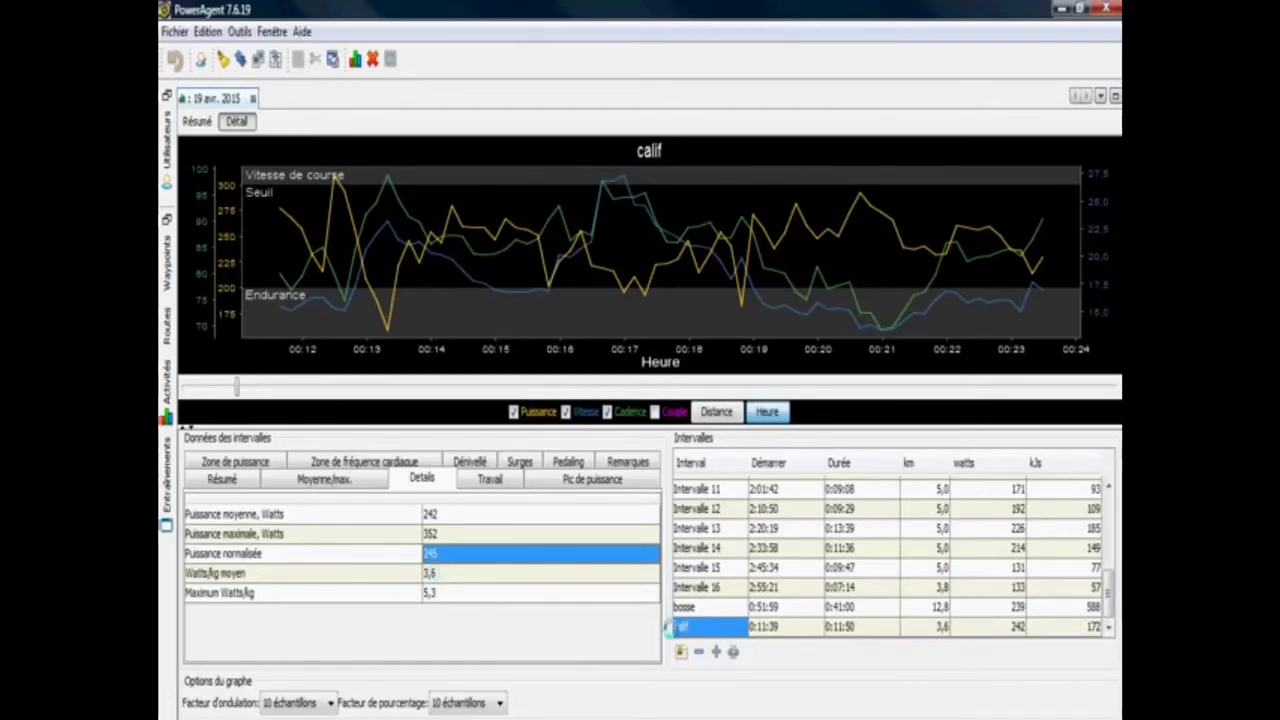
# Compare the power details of the bosse and calif intervals, highlighting the duration and normalised power of bosse.
pyautogui.click(699, 610)
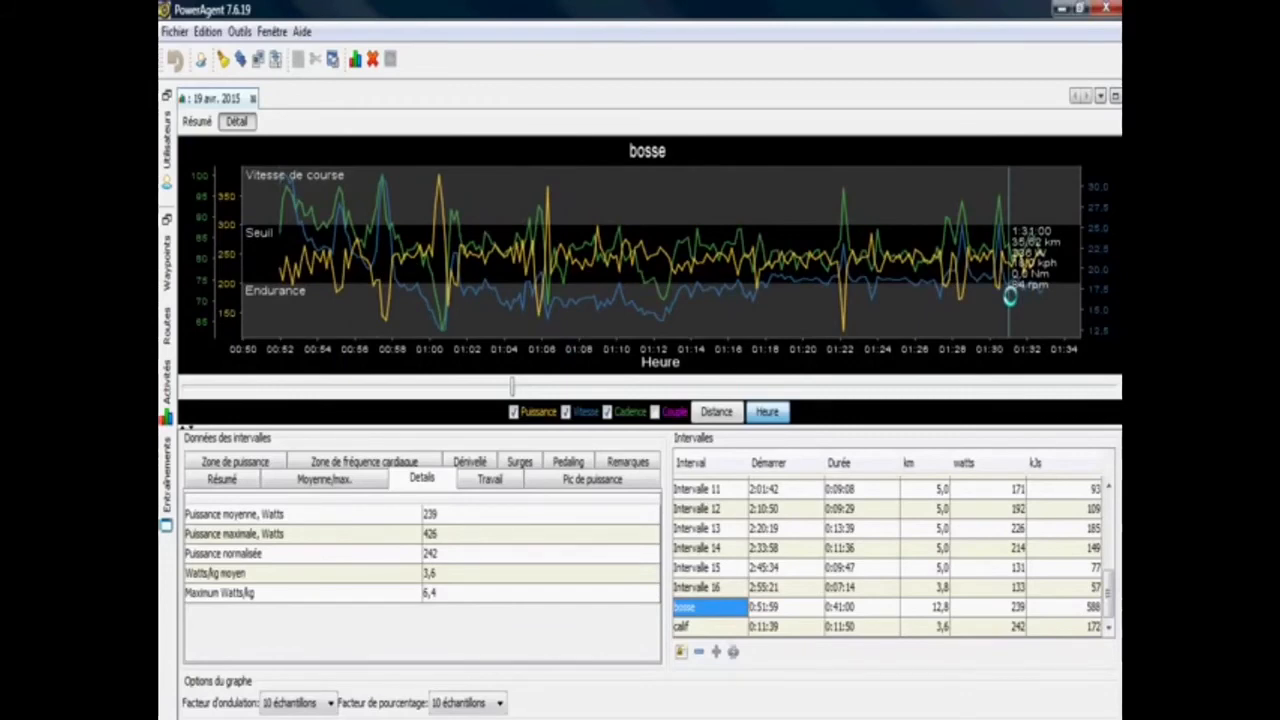
pyautogui.click(474, 558)
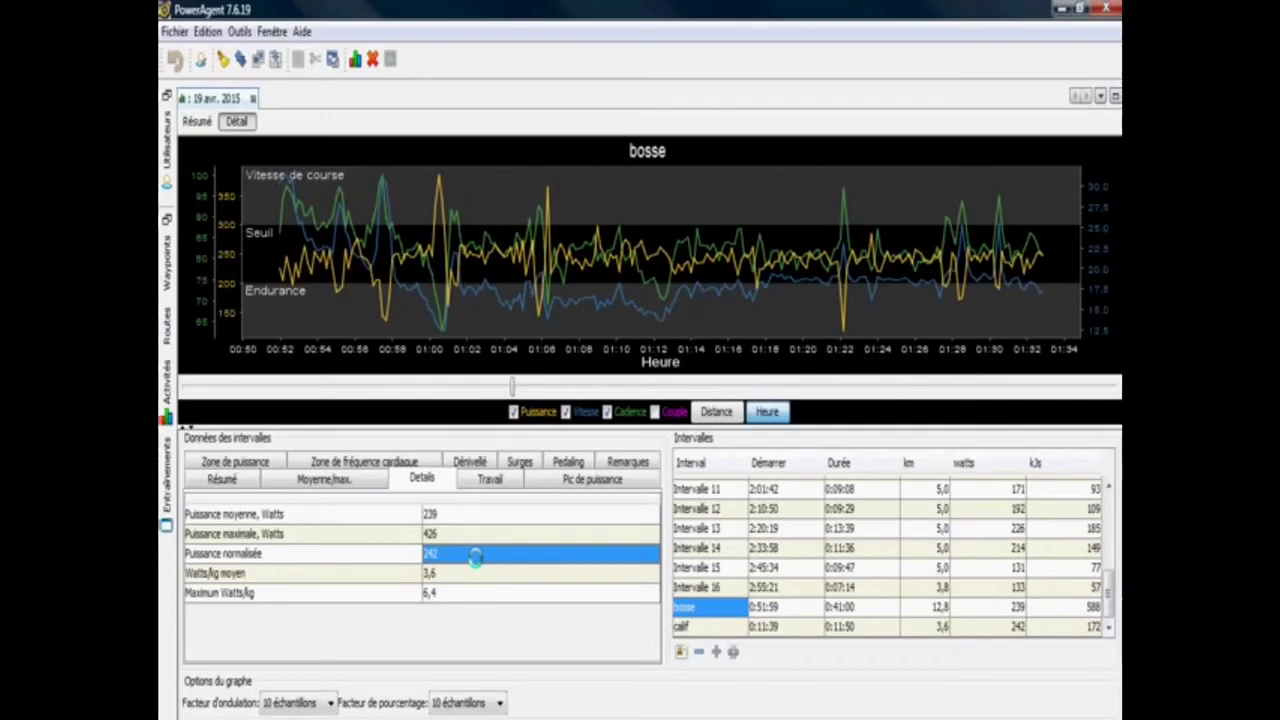
pyautogui.click(710, 626)
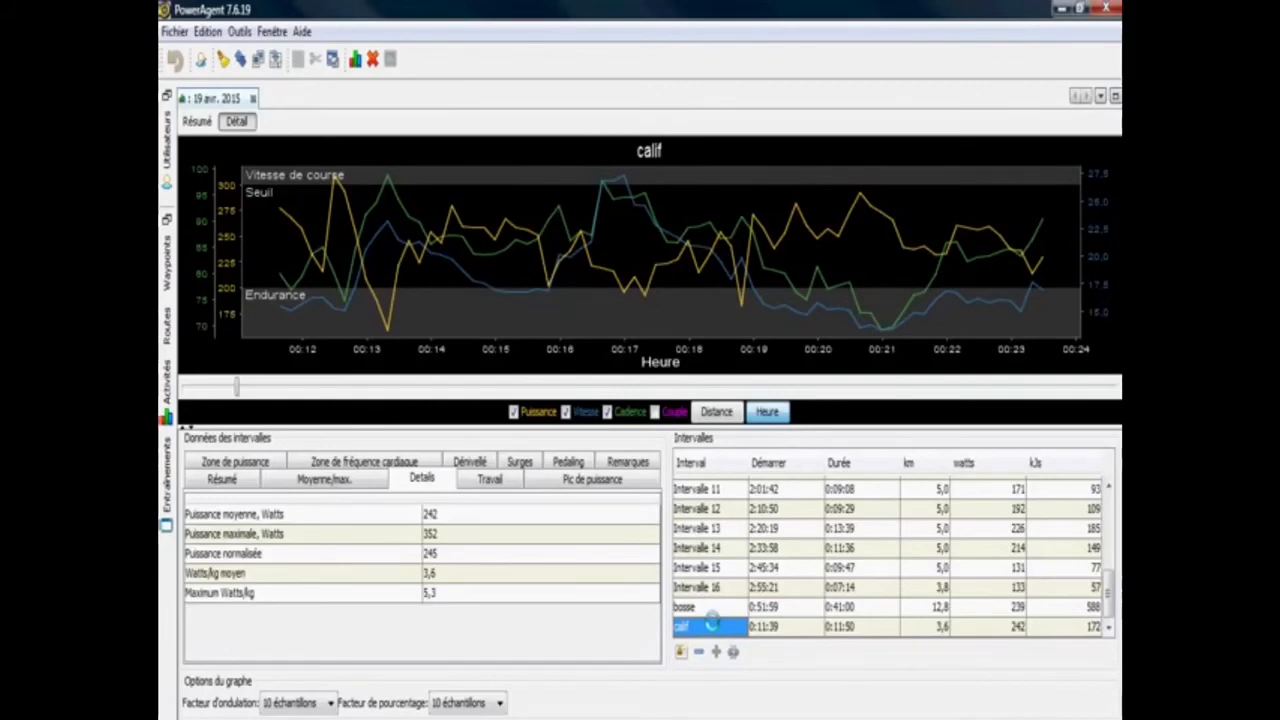
pyautogui.click(716, 607)
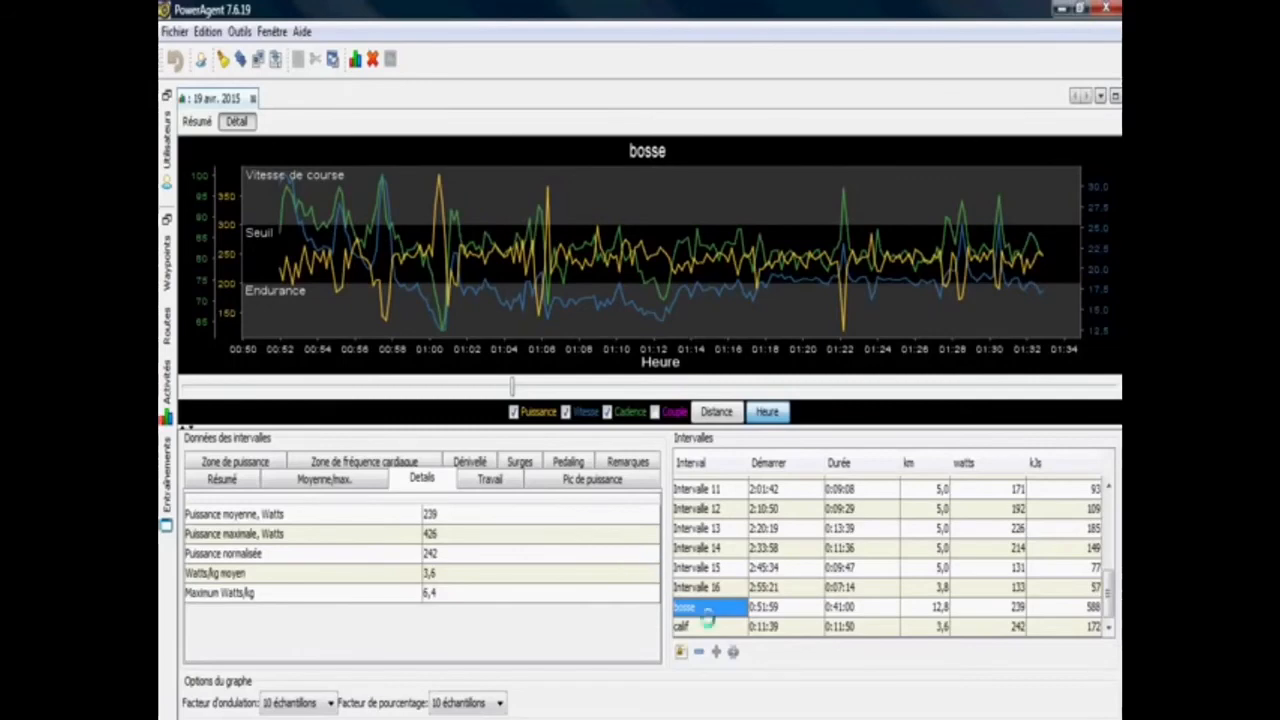
pyautogui.click(840, 607)
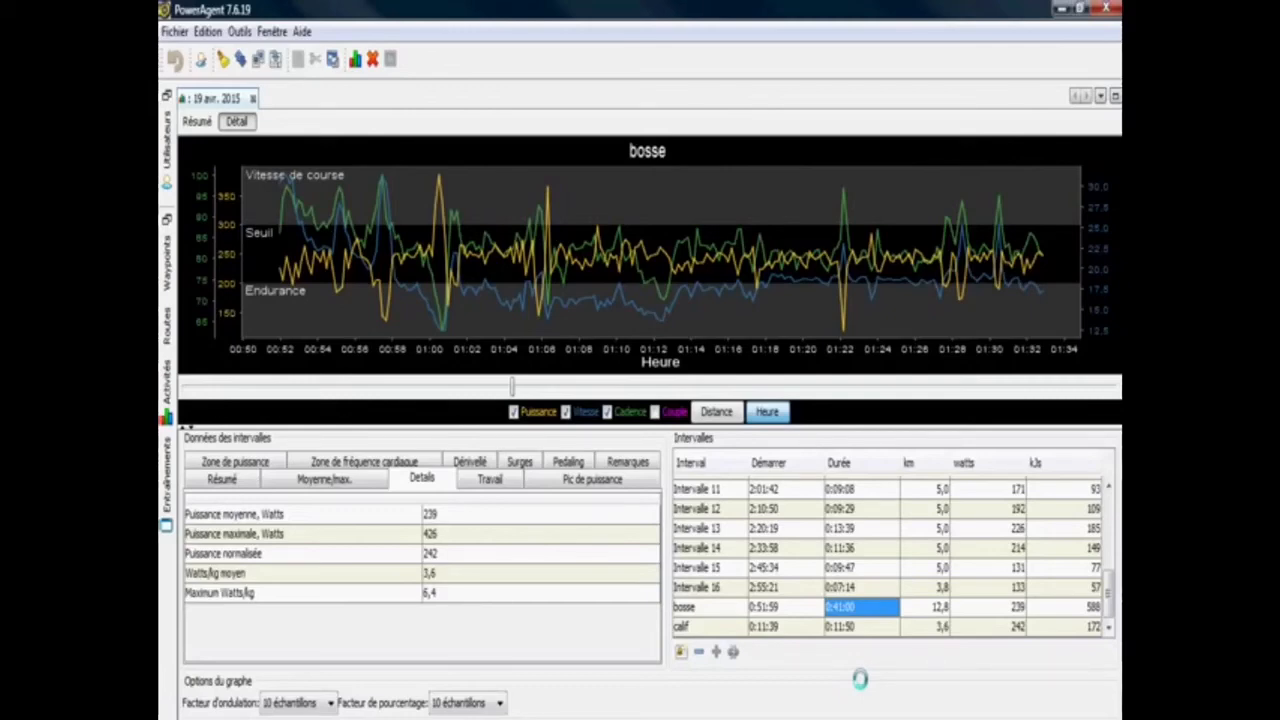
pyautogui.click(406, 553)
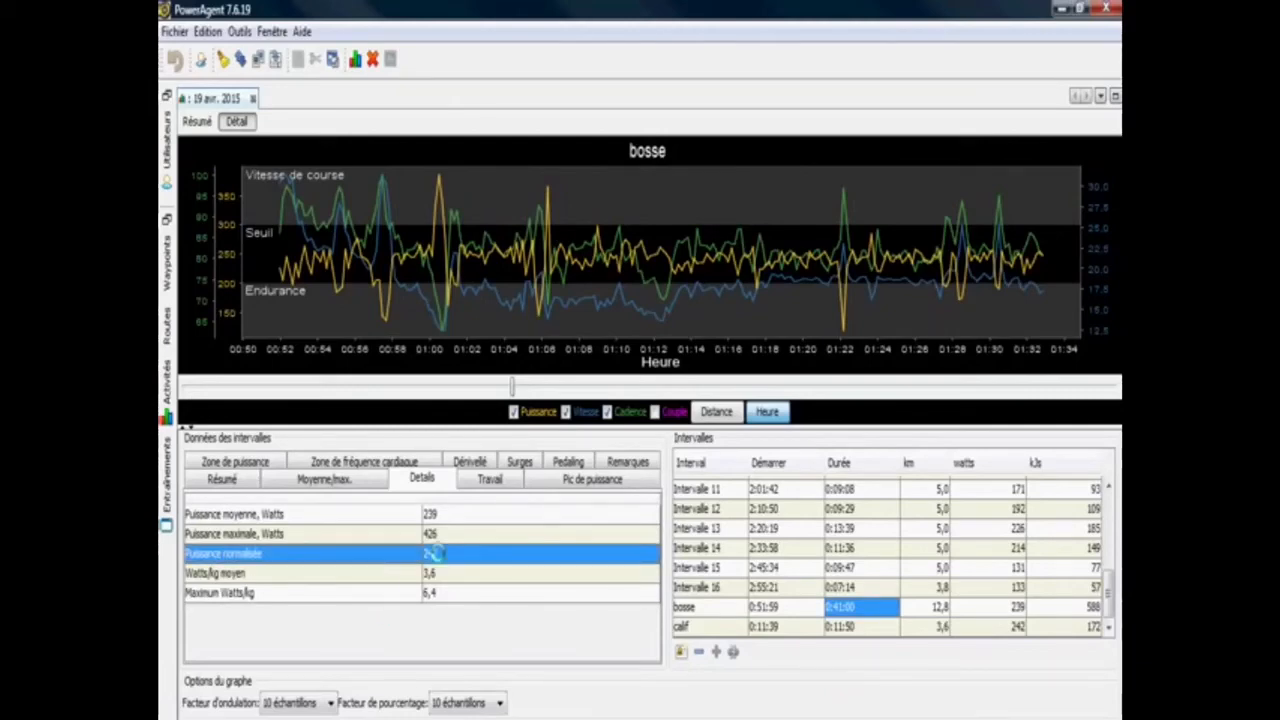
# Highlight the bosse interval's normalised power and average watts/kg, and its training stress score and intensity factor in the work data.
pyautogui.moveTo(405, 556); pyautogui.dragTo(405, 575)
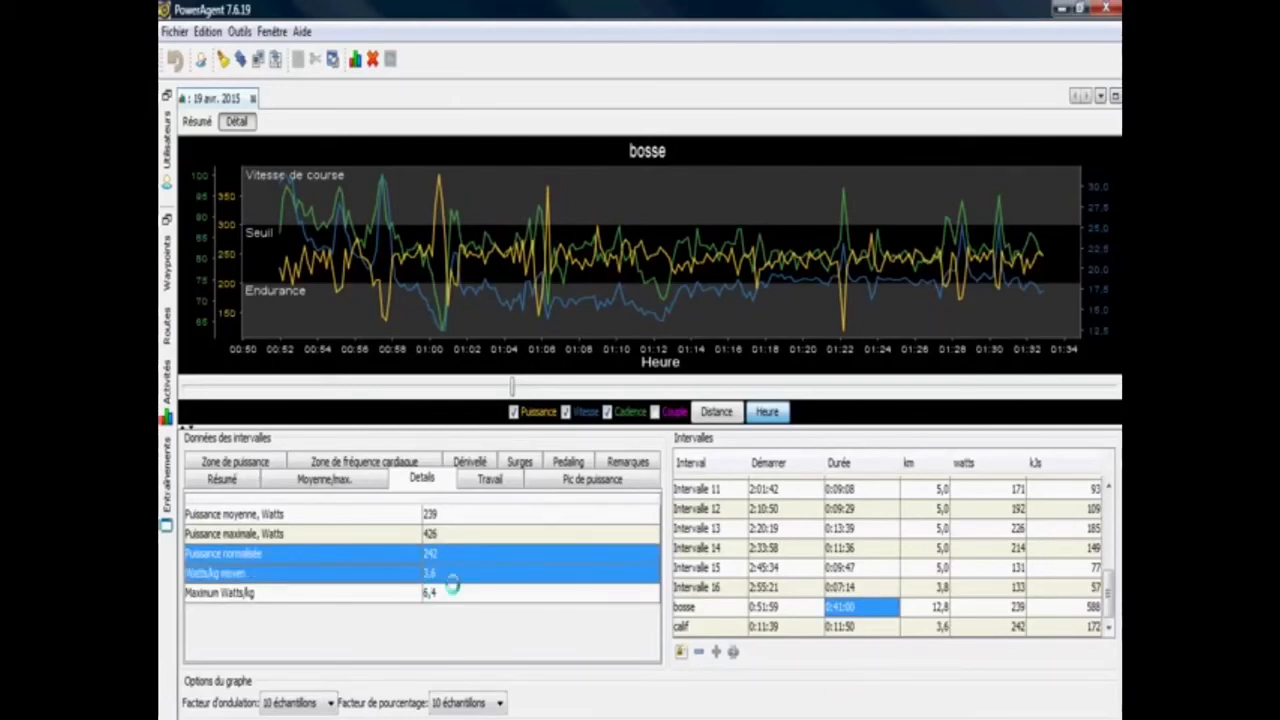
pyautogui.click(487, 479)
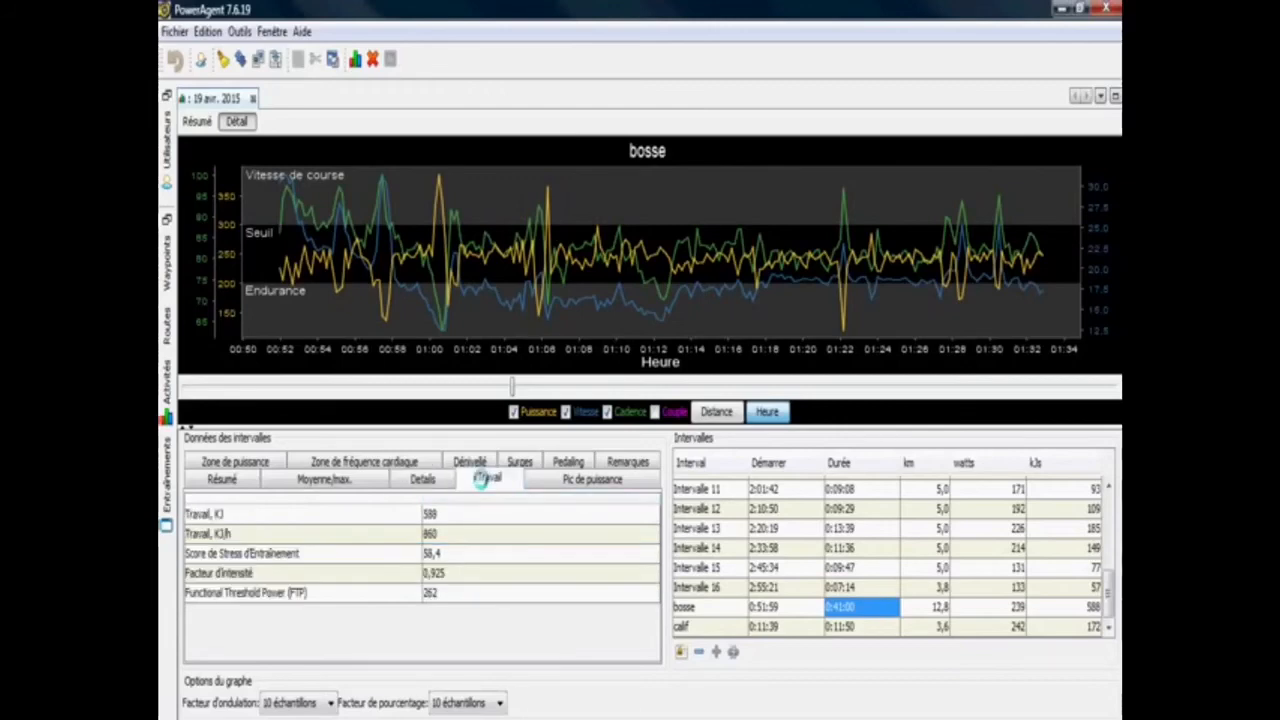
pyautogui.click(455, 554)
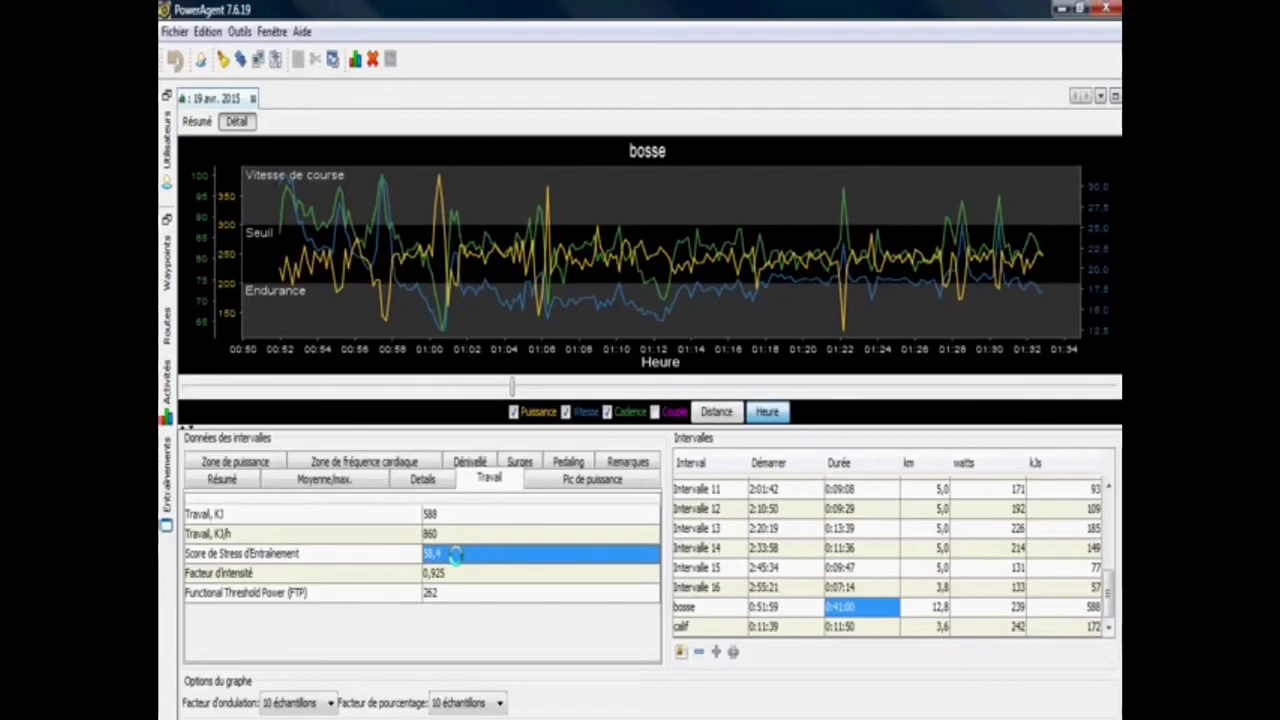
pyautogui.click(465, 572)
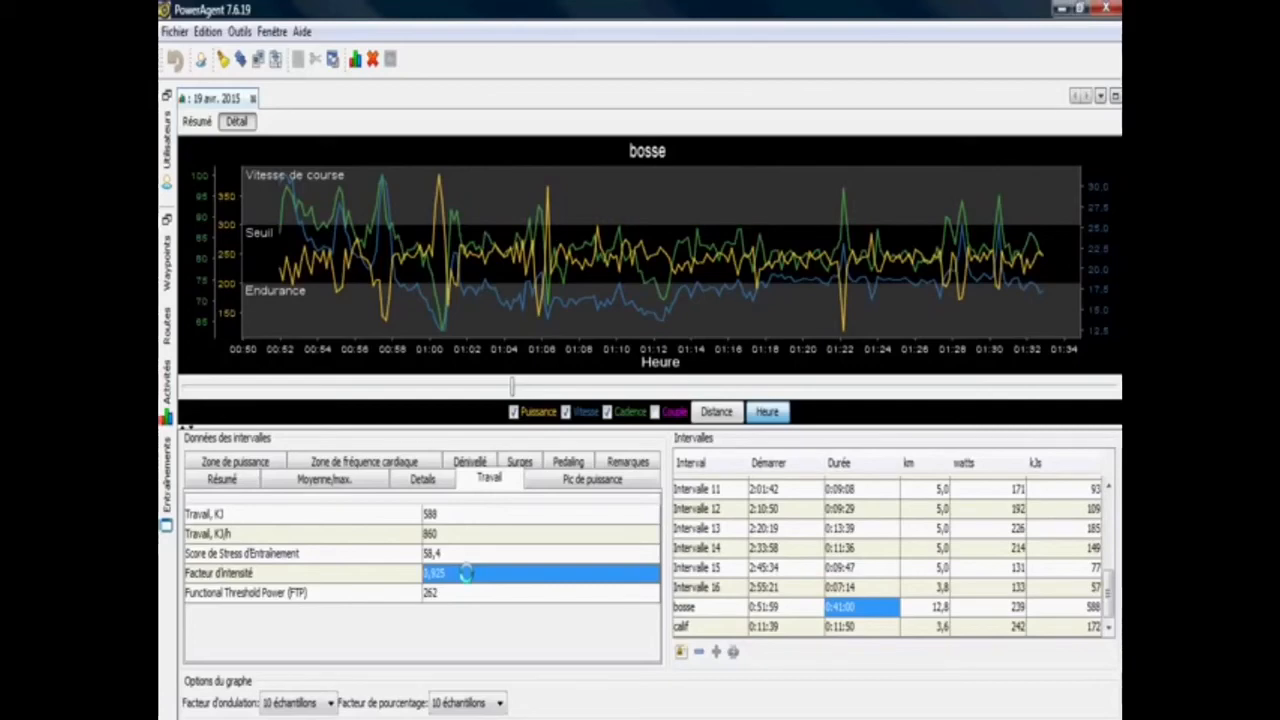
# Examine the bosse interval's power peaks through the 40-minute duration, and return the graph to the complete activity.
pyautogui.click(557, 481)
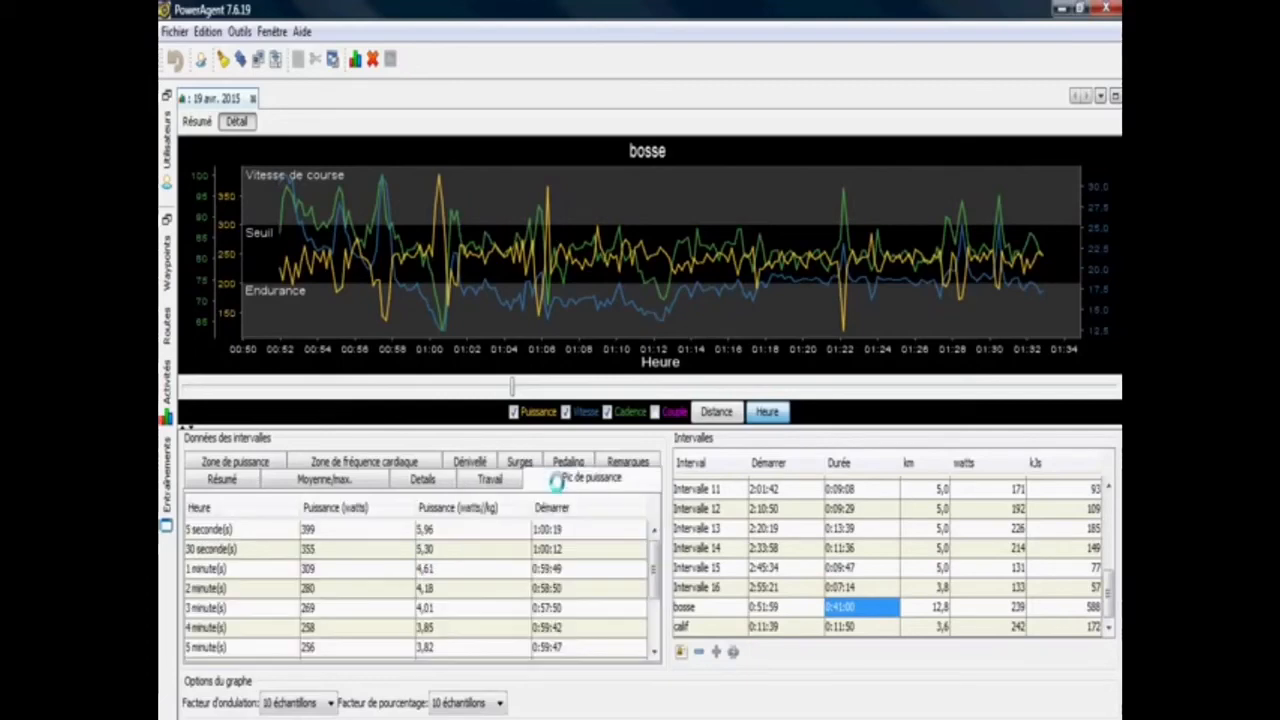
pyautogui.scroll(-2, 220, 530)
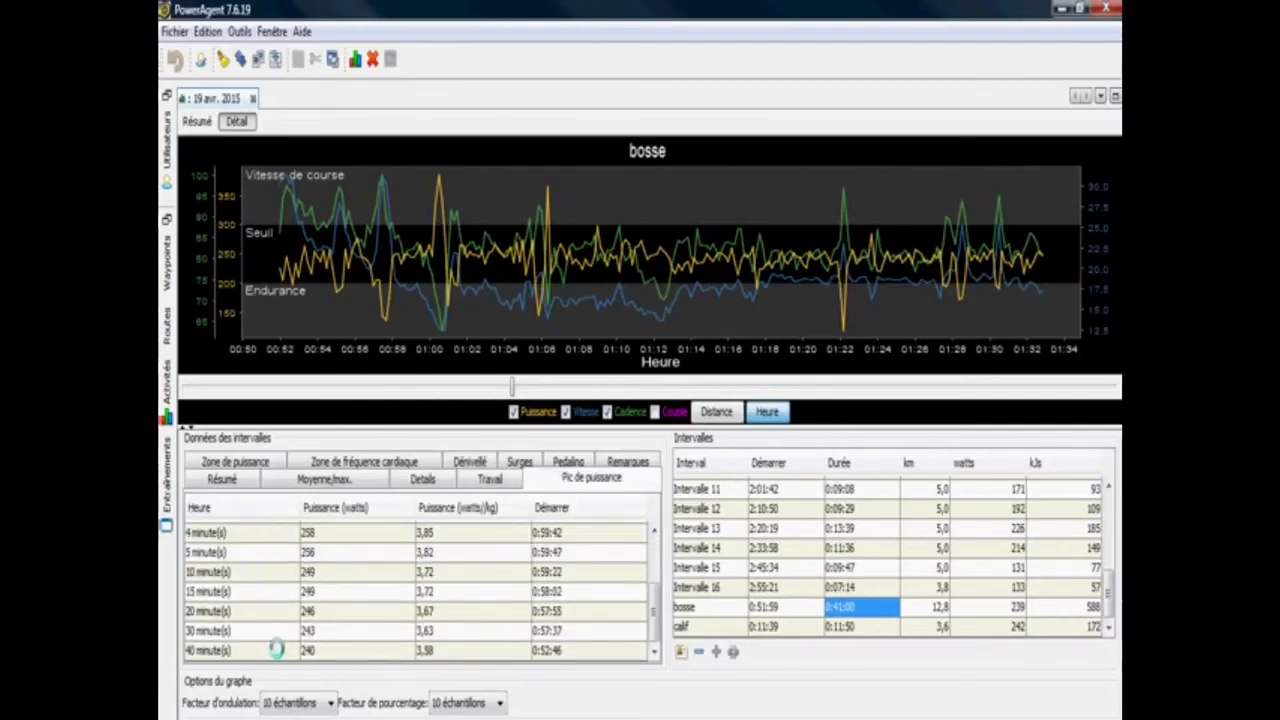
pyautogui.scroll(5, 760, 540)
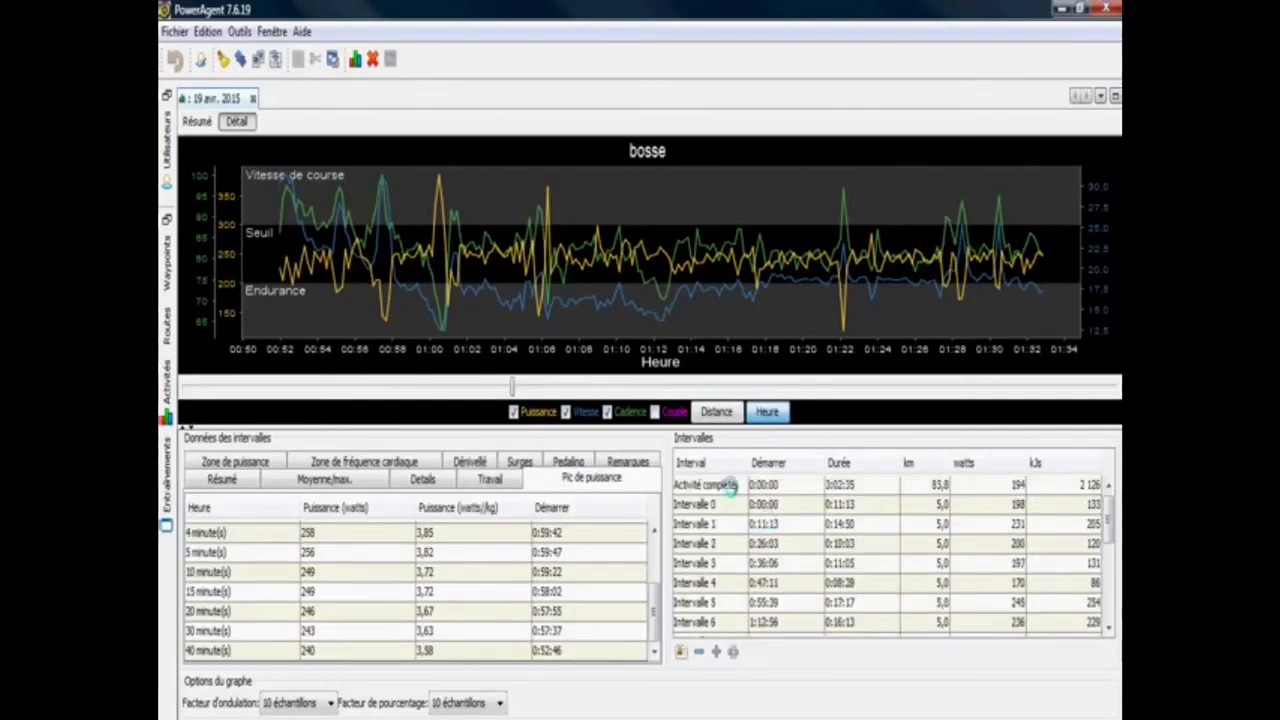
pyautogui.click(705, 484)
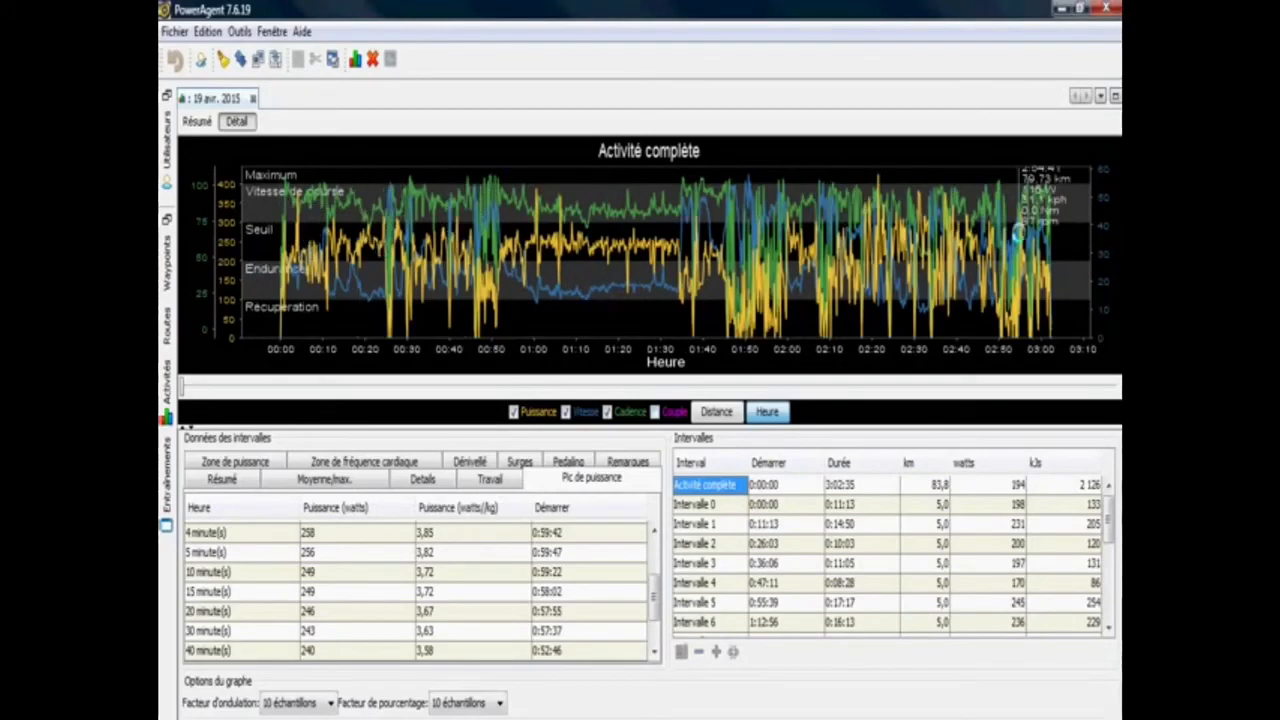